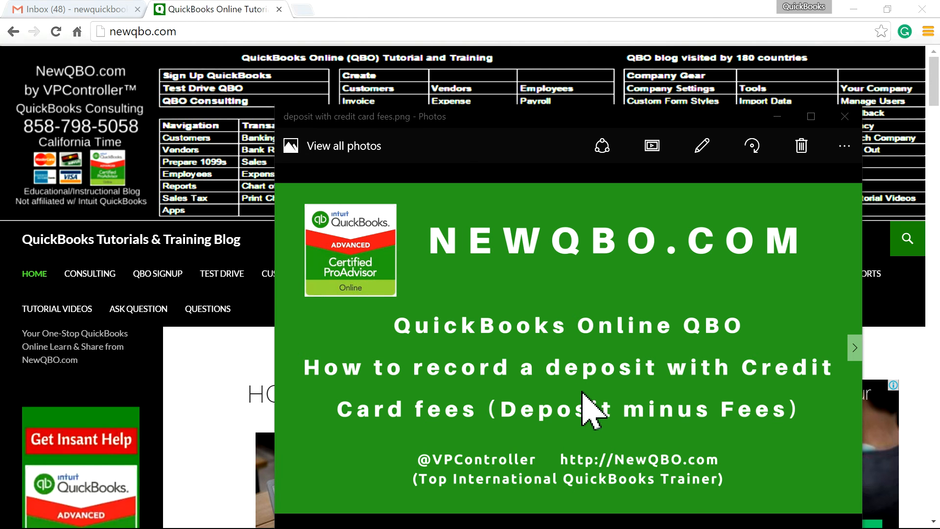
# Open NewQBO.com's Test Drive page and scroll to the QuickBooks Online test-drive links for USA, Canada, UK and more
pyautogui.click(778, 118)
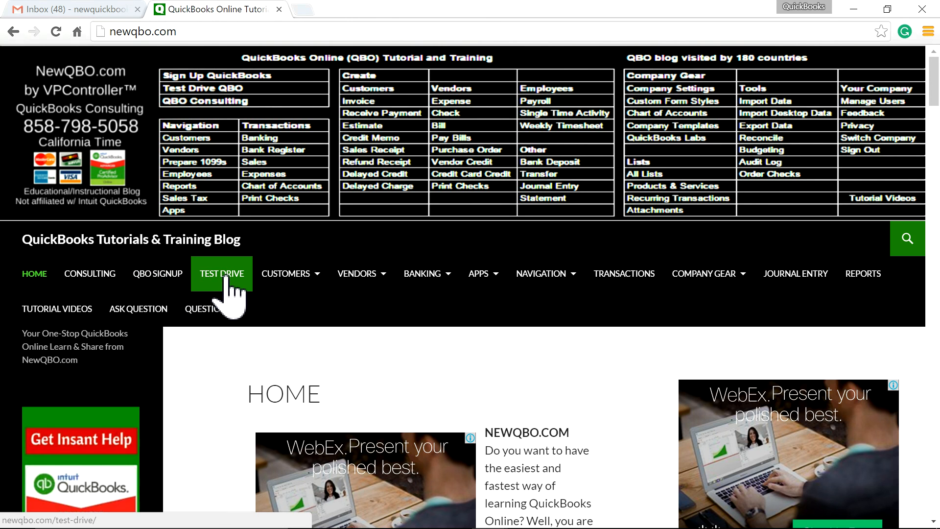
pyautogui.click(226, 277)
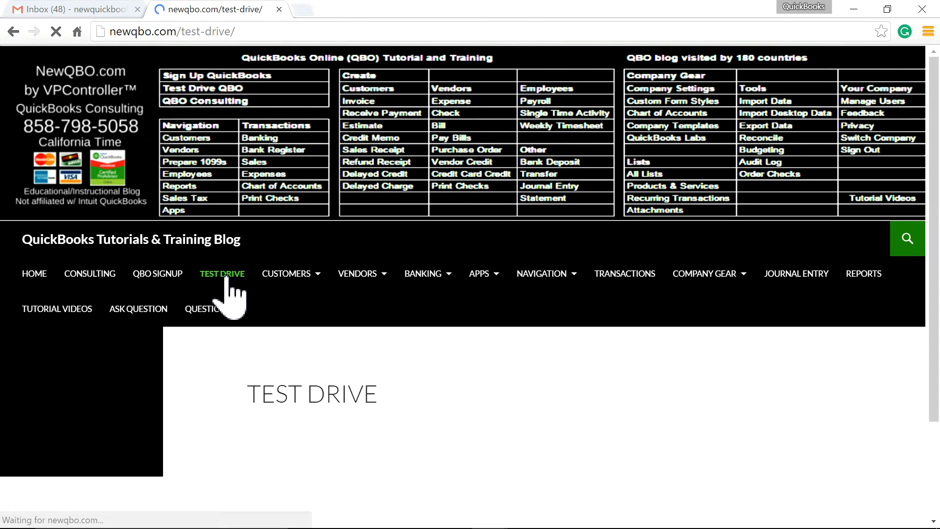
pyautogui.scroll(-10, 541, 376)
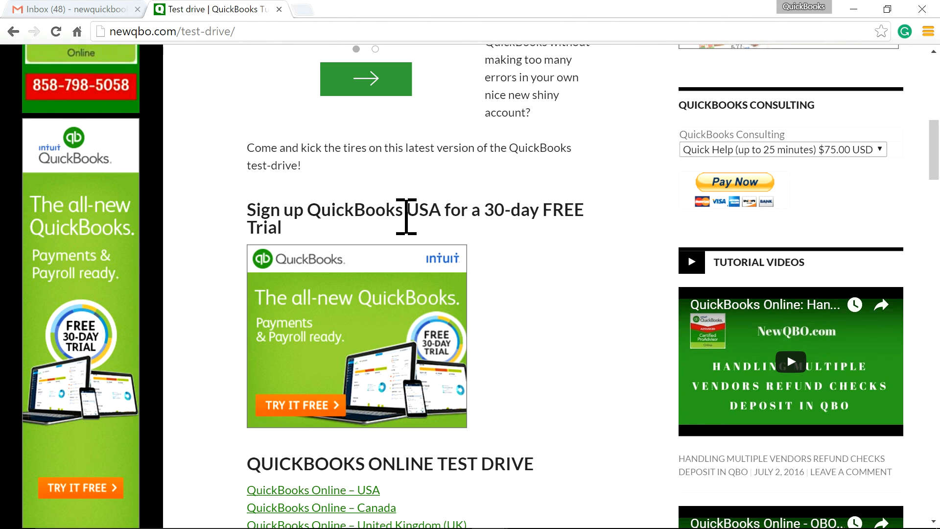
pyautogui.scroll(-12, 577, 331)
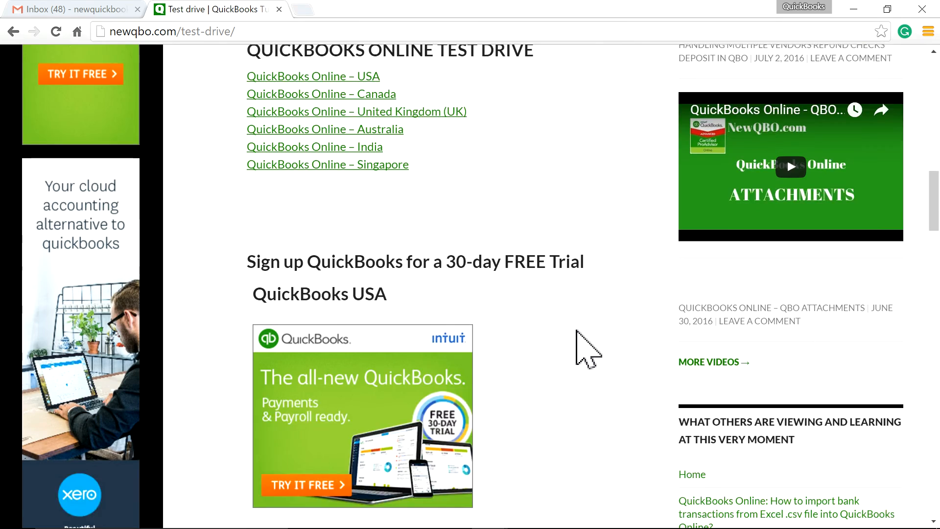
pyautogui.scroll(-10, 588, 349)
pyautogui.scroll(5, 551, 373)
pyautogui.scroll(10, 553, 374)
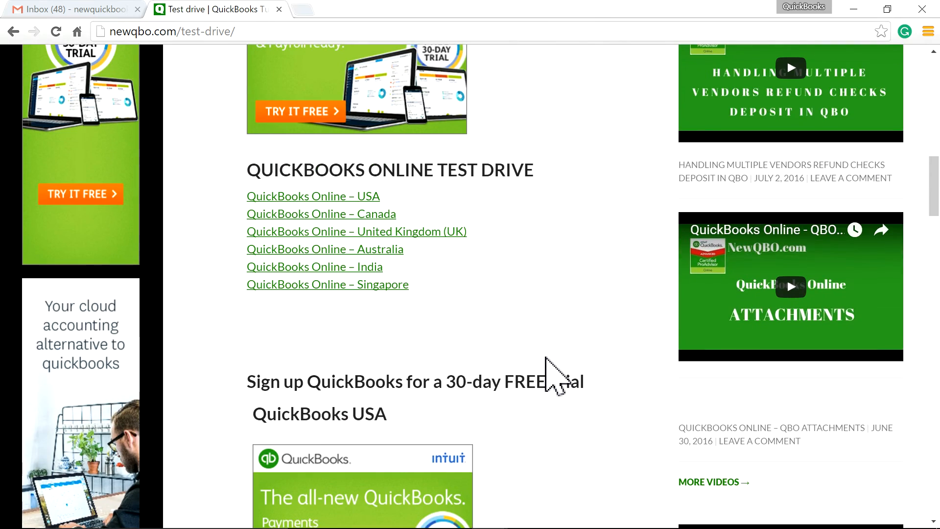
pyautogui.scroll(-2, 545, 358)
pyautogui.scroll(5, 545, 358)
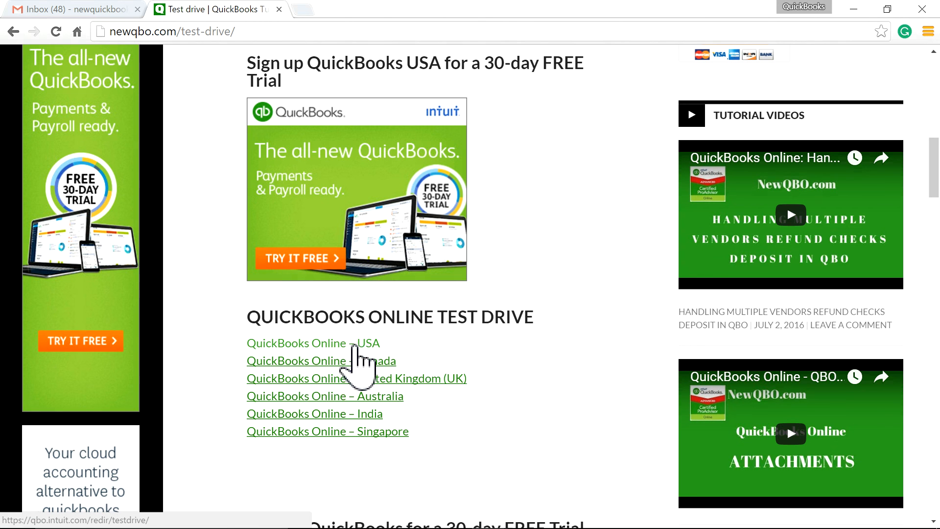
# Launch the QuickBooks Online – USA test drive and submit the verification code to reach Craig's sample company
pyautogui.click(354, 347)
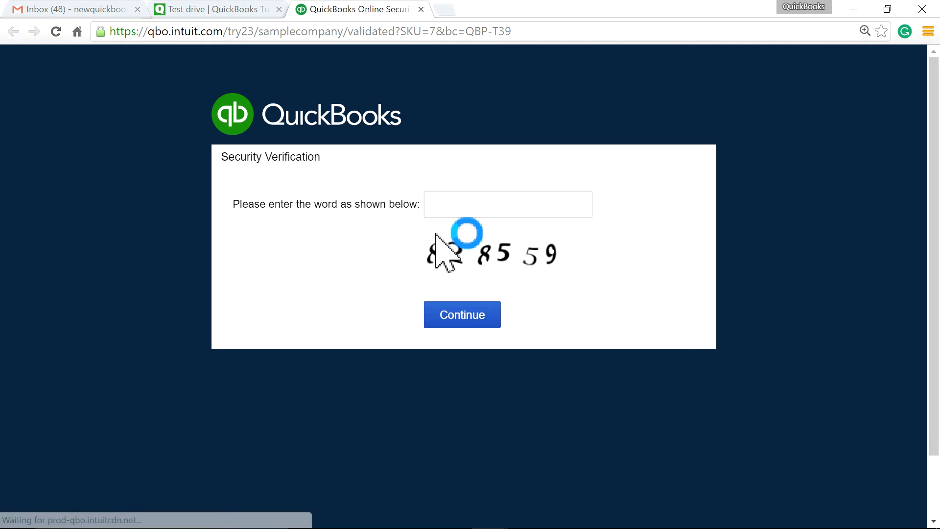
pyautogui.click(456, 205)
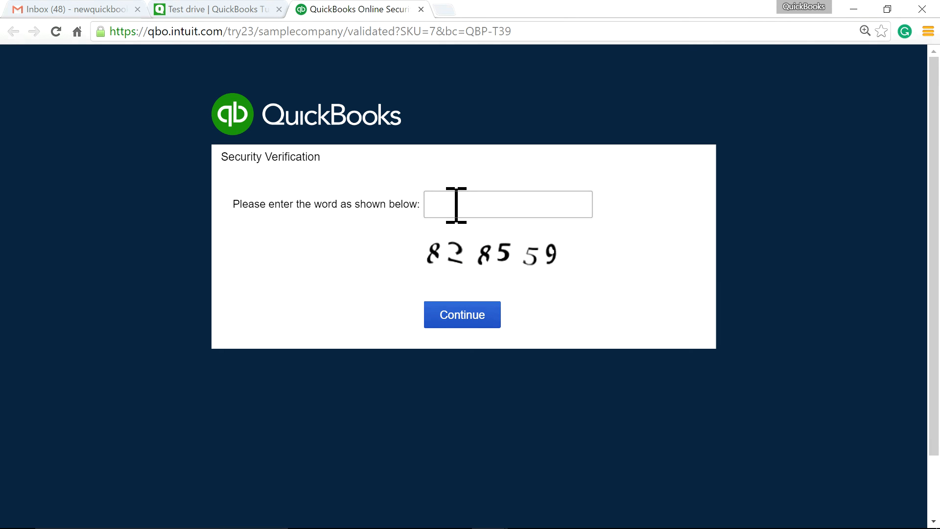
pyautogui.write('828559')
pyautogui.click(477, 316)
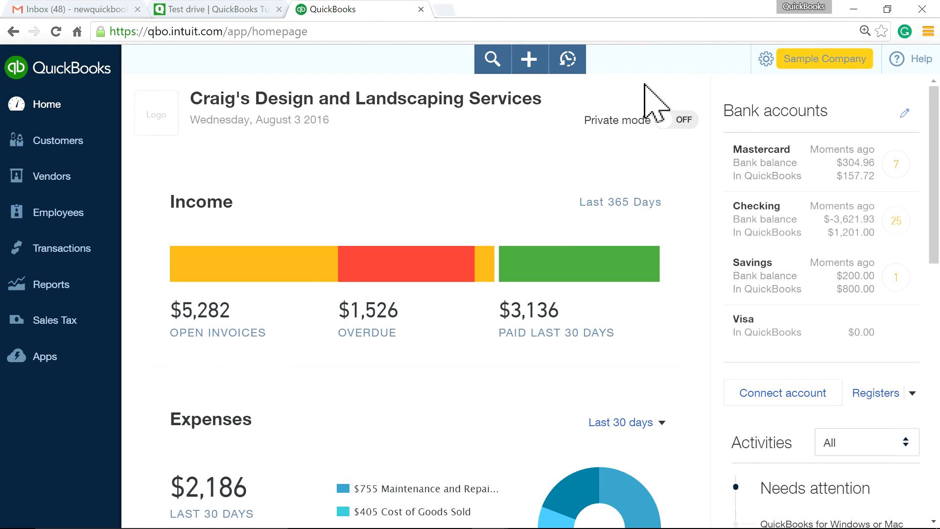
# In Advanced settings, set 'Sign me out if inactive for' to 3 hours, save, and return to the dashboard
pyautogui.click(798, 64)
pyautogui.click(367, 183)
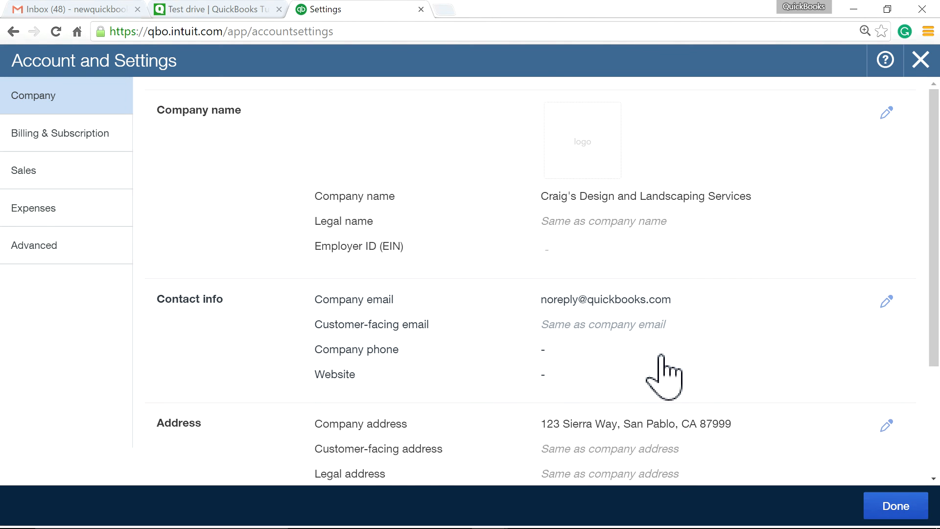
pyautogui.scroll(-3, 685, 374)
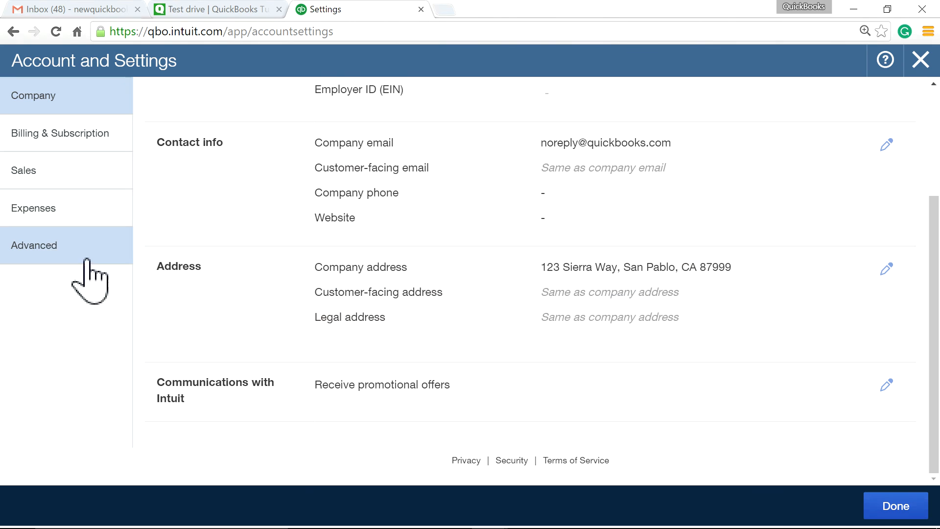
pyautogui.click(58, 247)
pyautogui.scroll(-7, 639, 394)
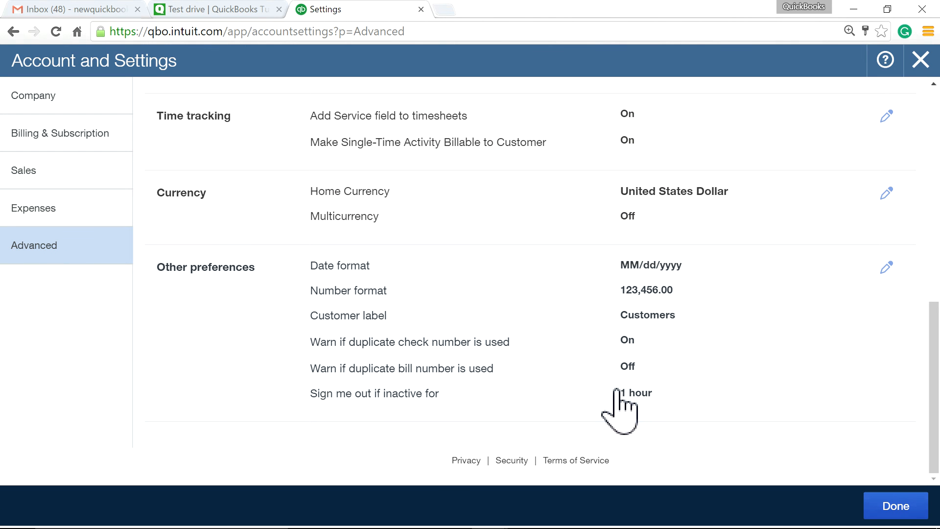
pyautogui.click(626, 391)
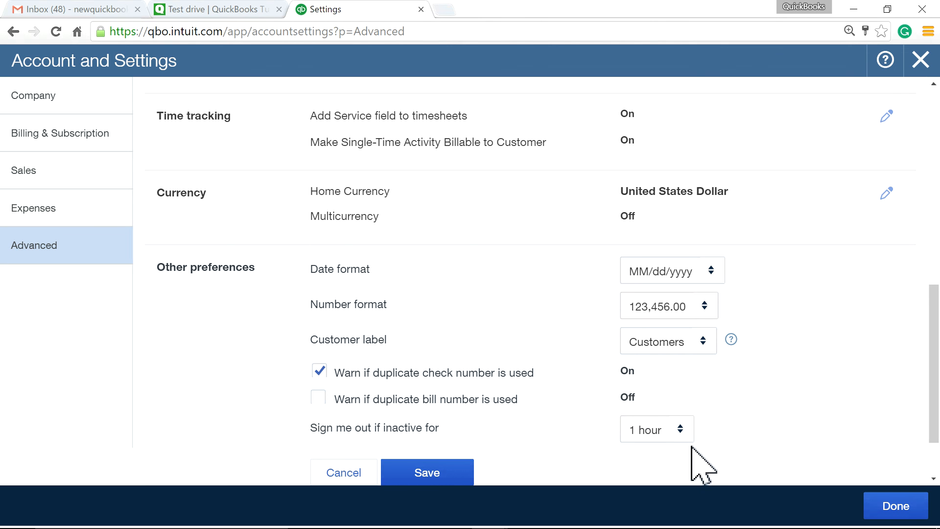
pyautogui.click(677, 436)
pyautogui.click(678, 505)
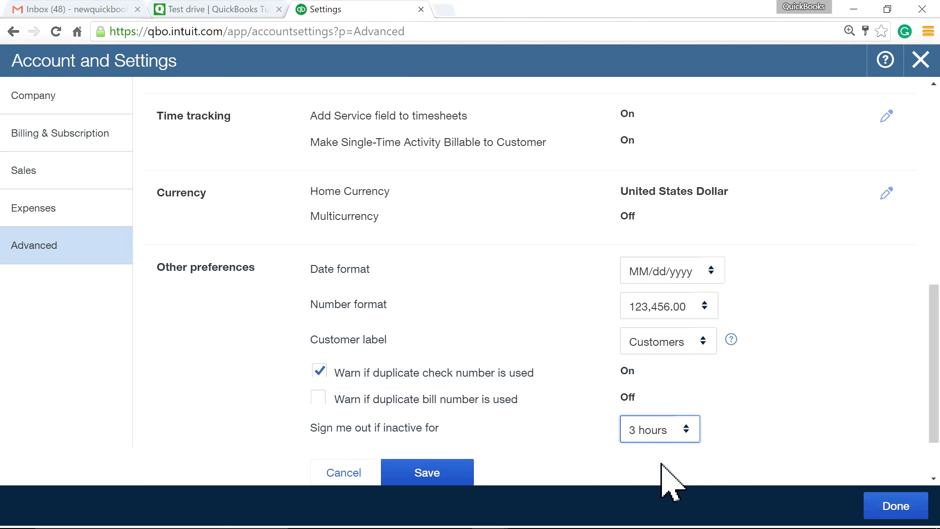
pyautogui.click(443, 473)
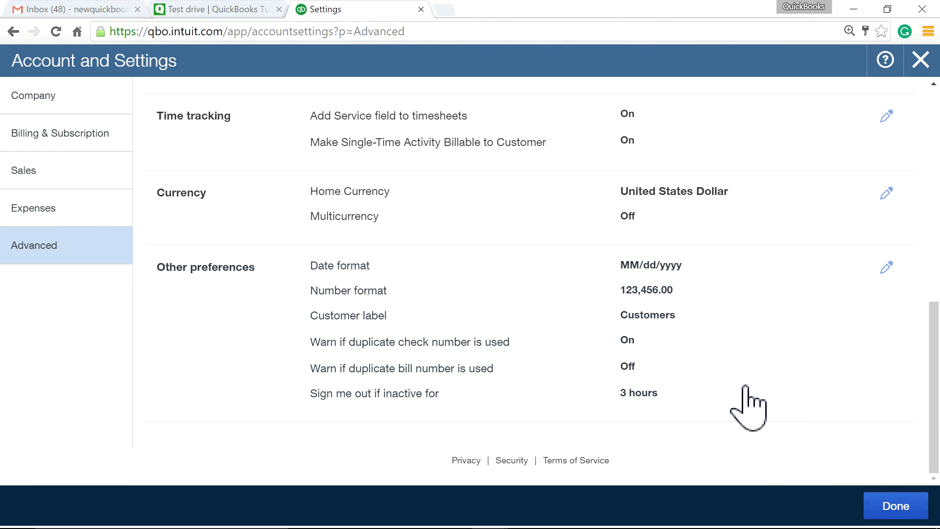
pyautogui.click(900, 509)
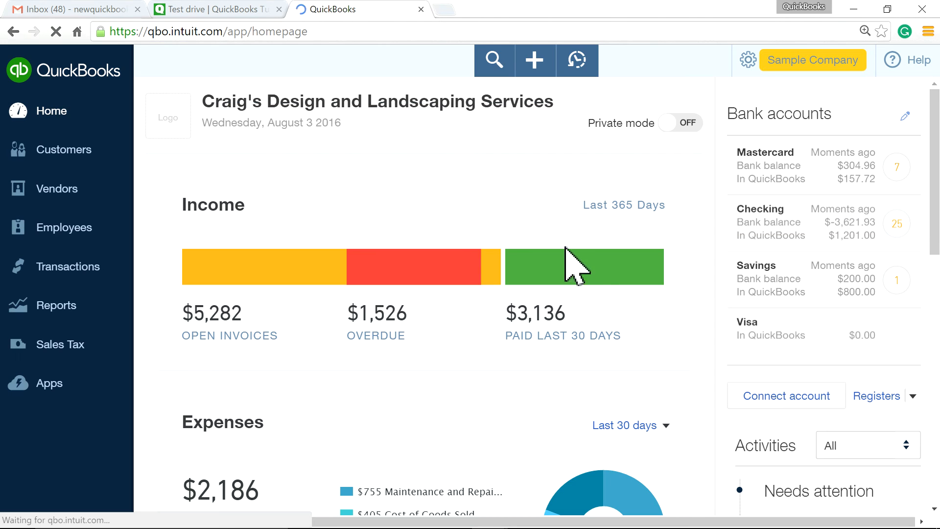
# Deposit both existing payments, $2,062.52 total, into Checking with a new bank deposit, then close the form
pyautogui.click(533, 67)
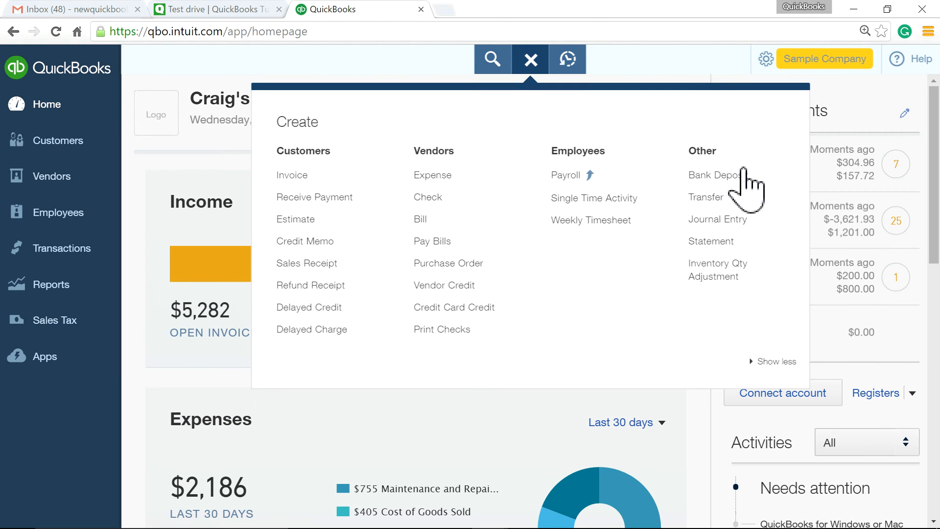
pyautogui.click(747, 179)
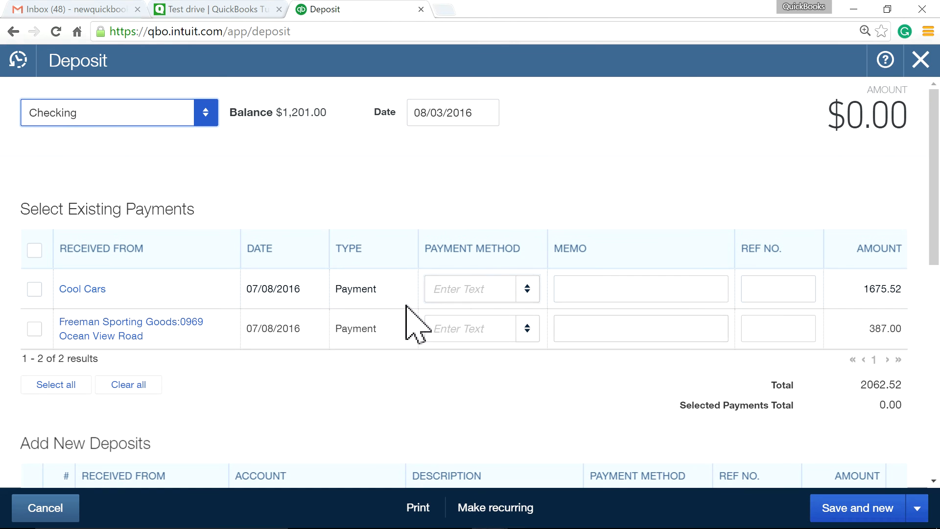
pyautogui.click(35, 250)
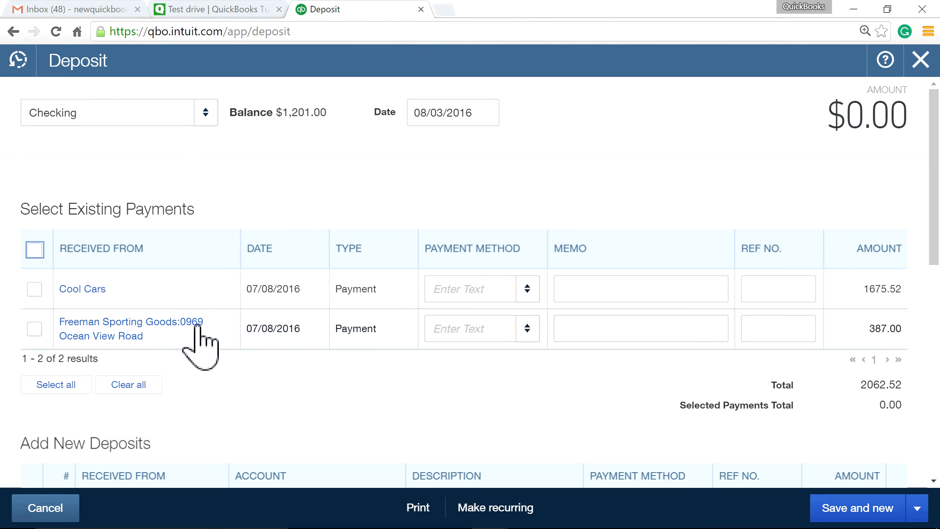
pyautogui.click(35, 251)
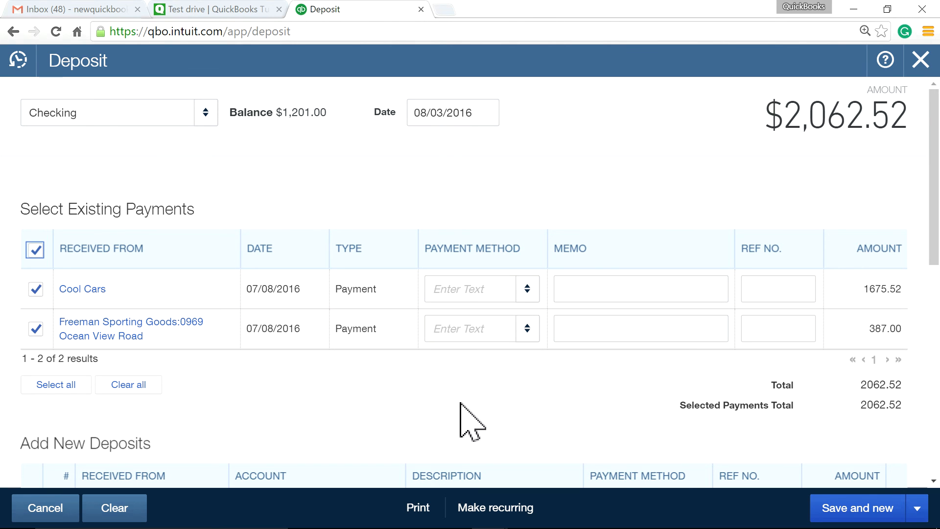
pyautogui.click(878, 520)
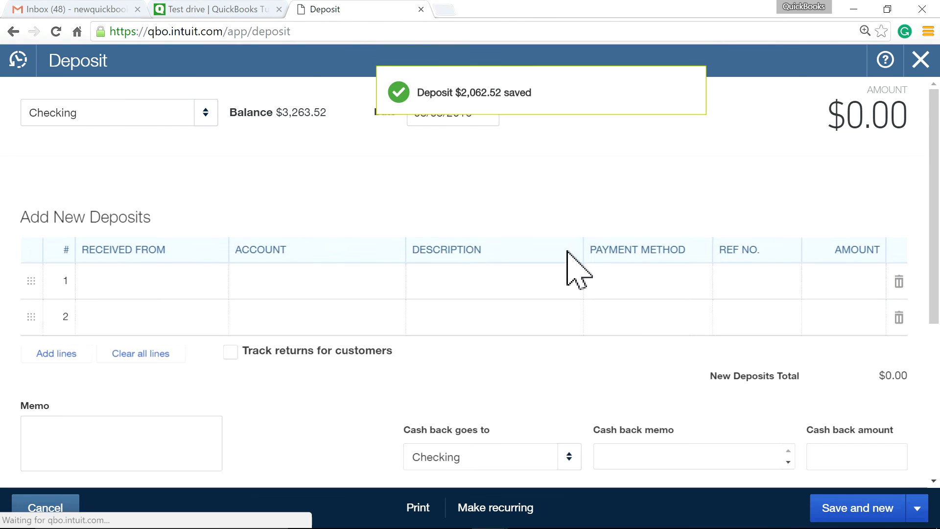
pyautogui.click(920, 62)
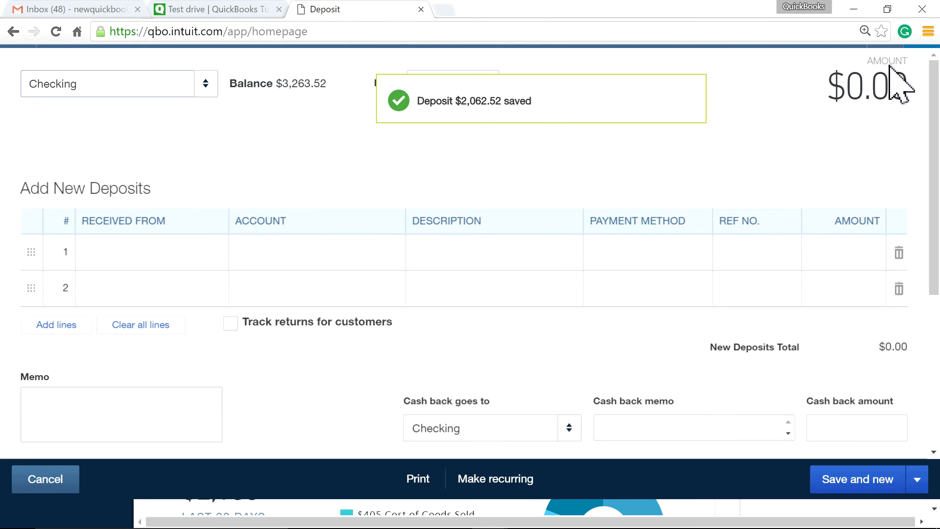
# Start a new sales receipt for customer Amy's Bird Sanctuary
pyautogui.click(534, 68)
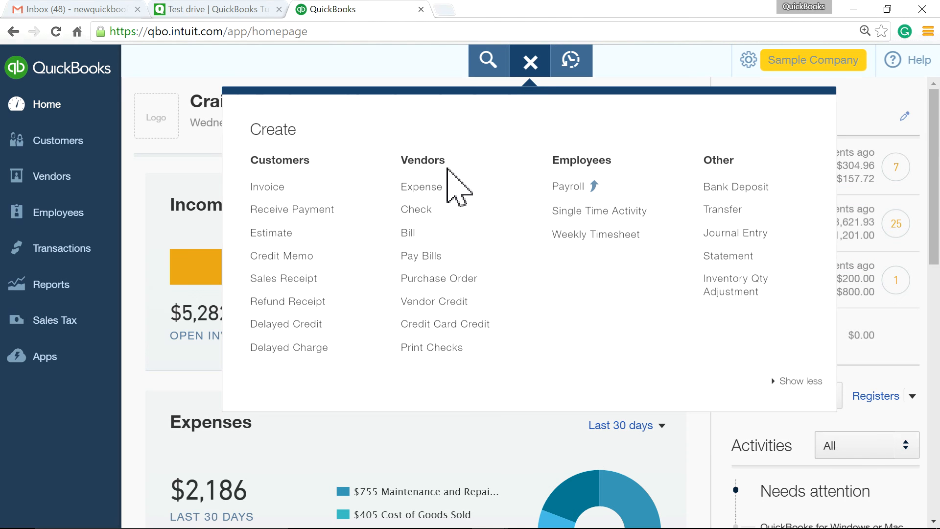
pyautogui.click(327, 279)
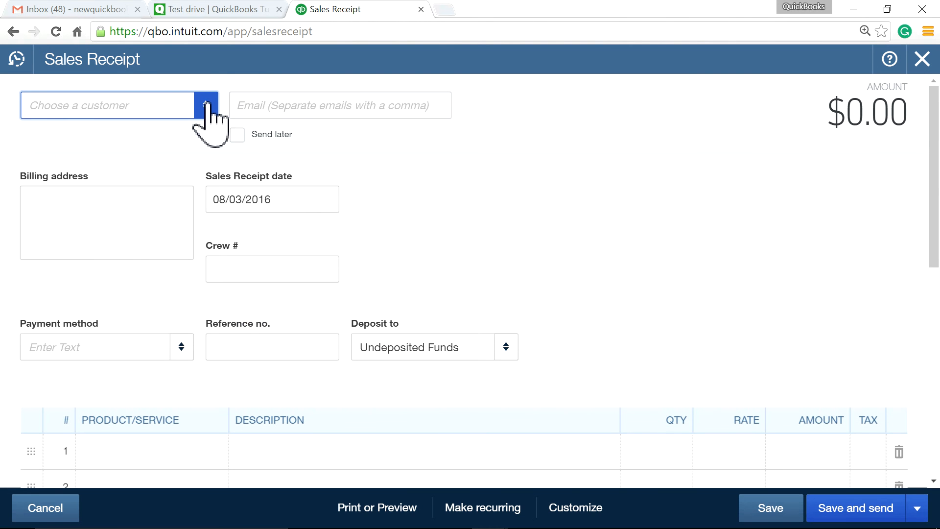
pyautogui.click(205, 104)
pyautogui.click(128, 165)
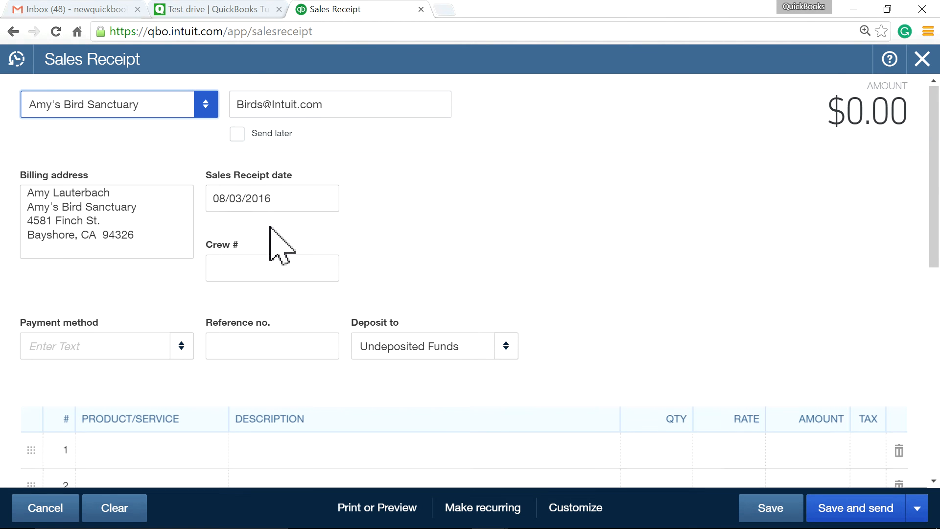
pyautogui.scroll(-2, 206, 382)
# Add a non-taxable Concrete line at rate 100 and save the receipt
pyautogui.click(194, 387)
pyautogui.click(212, 378)
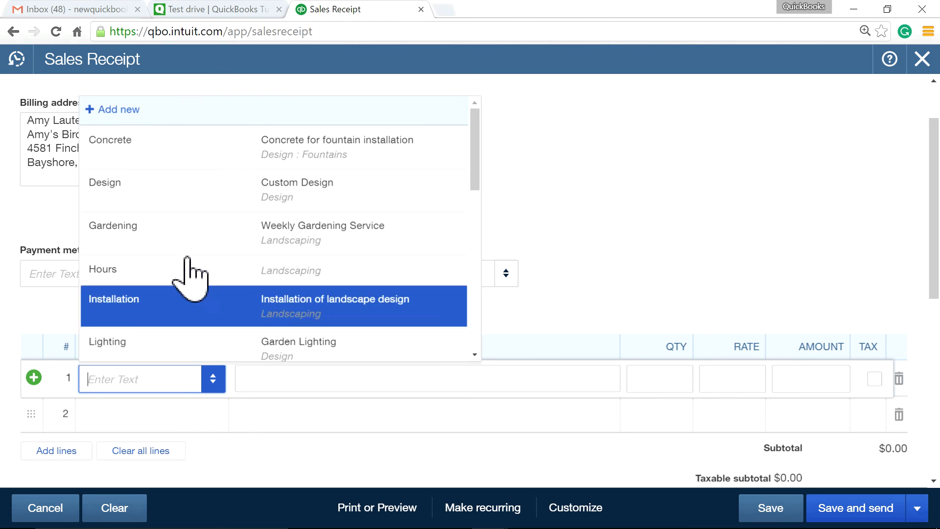
pyautogui.click(173, 164)
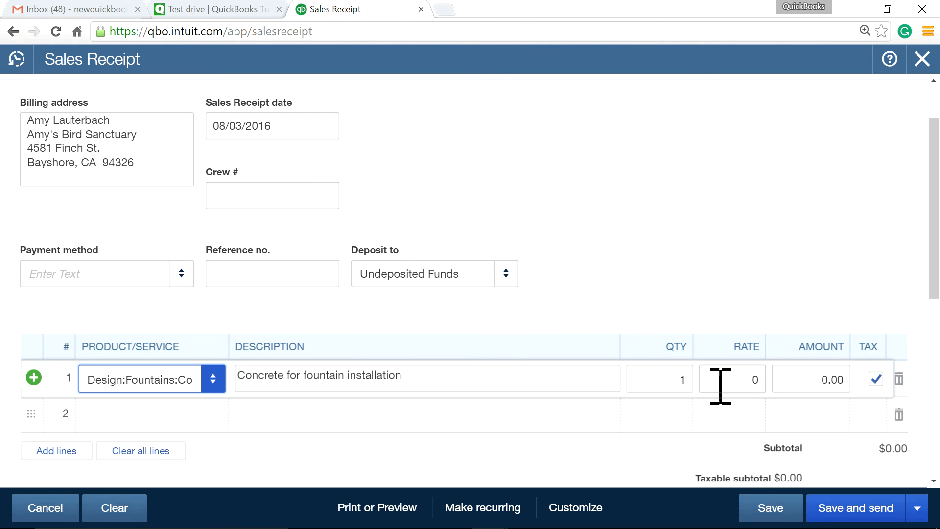
pyautogui.click(735, 380)
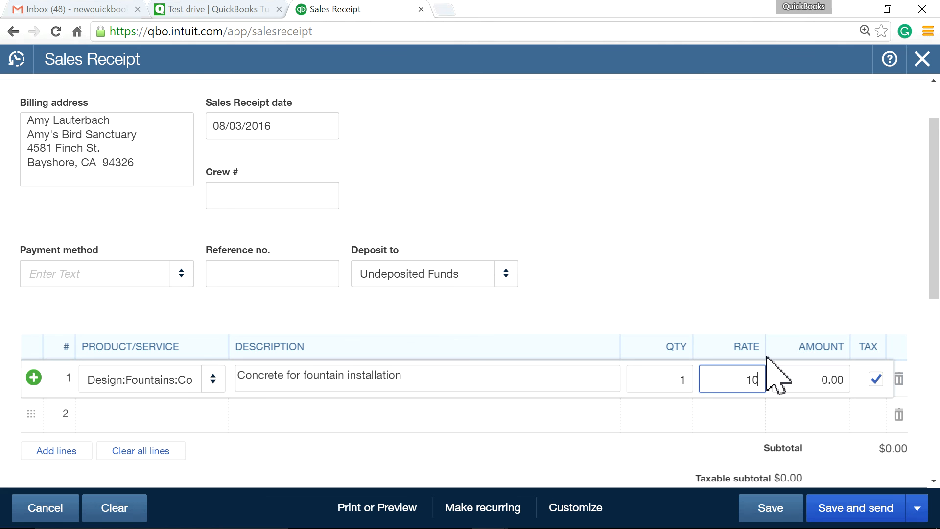
pyautogui.click(809, 279)
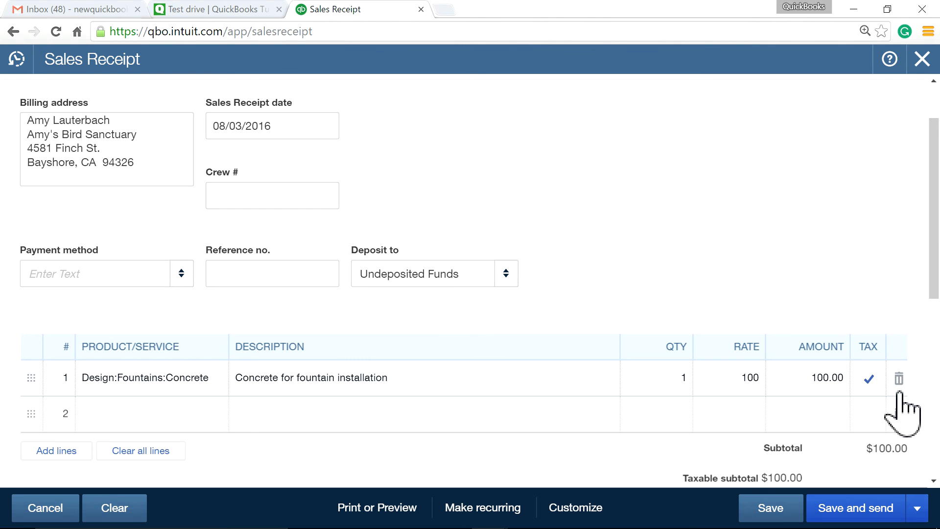
pyautogui.click(862, 366)
pyautogui.click(874, 379)
pyautogui.scroll(-3, 683, 274)
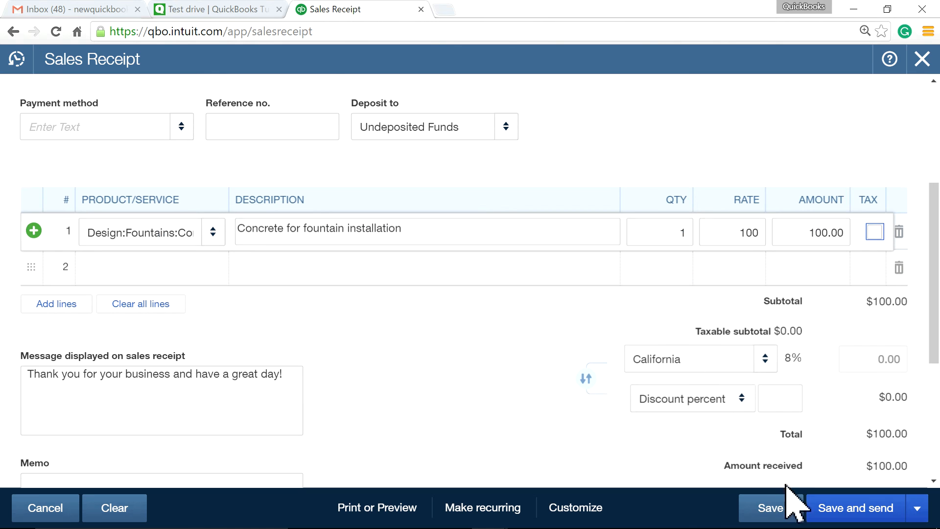
pyautogui.click(769, 509)
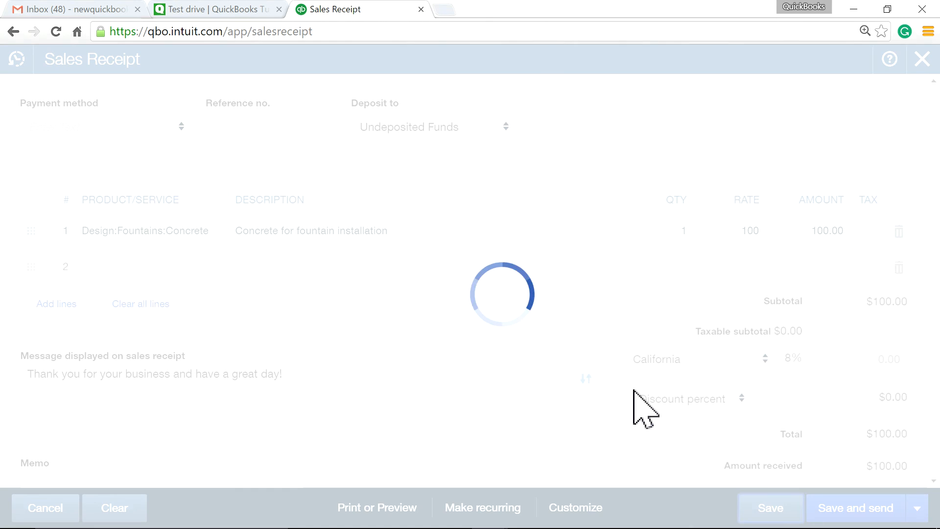
# Set the receipt's payment method to MasterCard
pyautogui.scroll(-1, 592, 355)
pyautogui.scroll(-2, 592, 355)
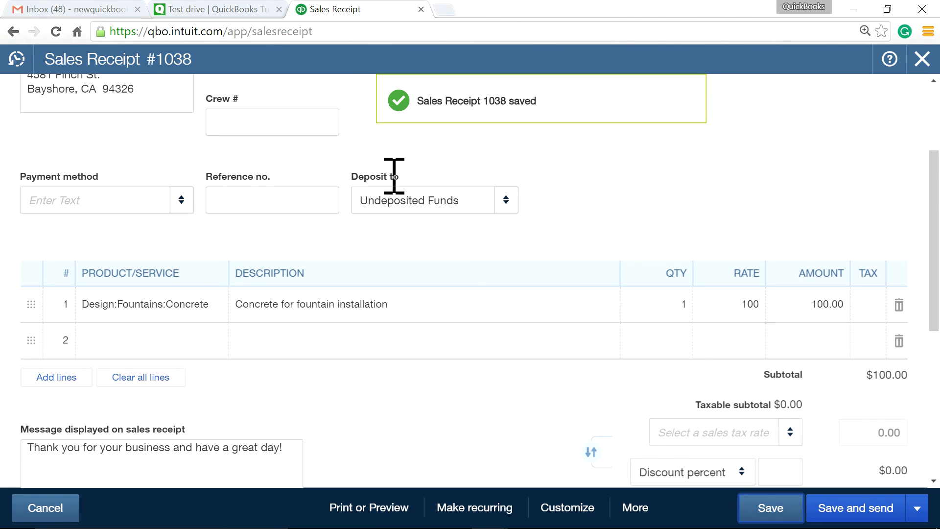
pyautogui.scroll(3, 656, 299)
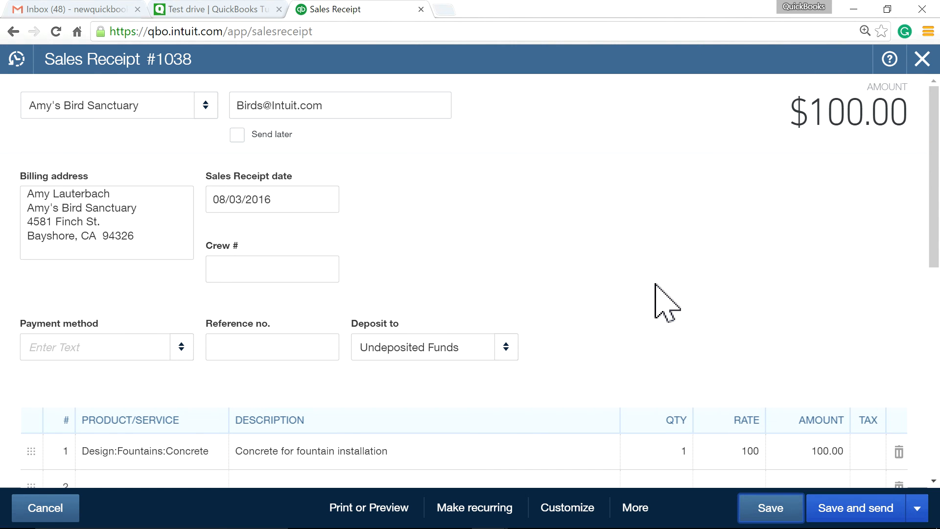
pyautogui.click(180, 348)
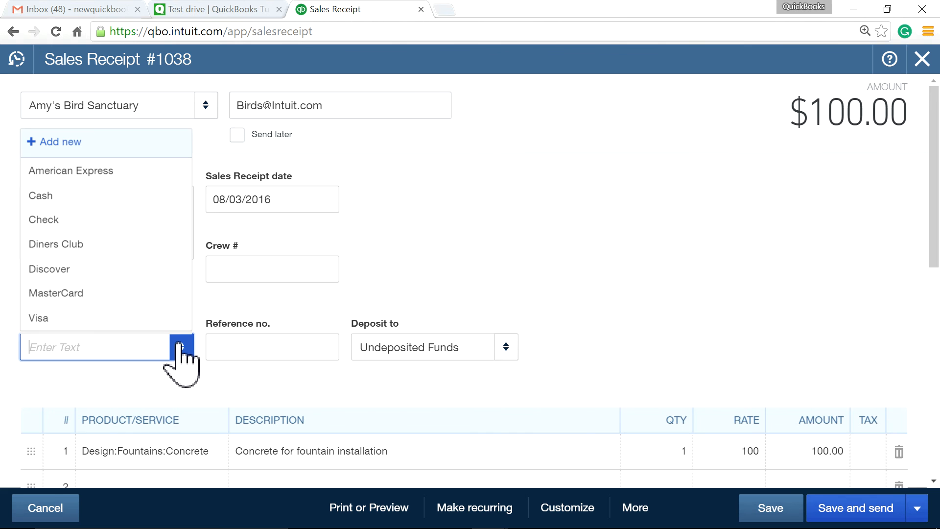
pyautogui.click(133, 297)
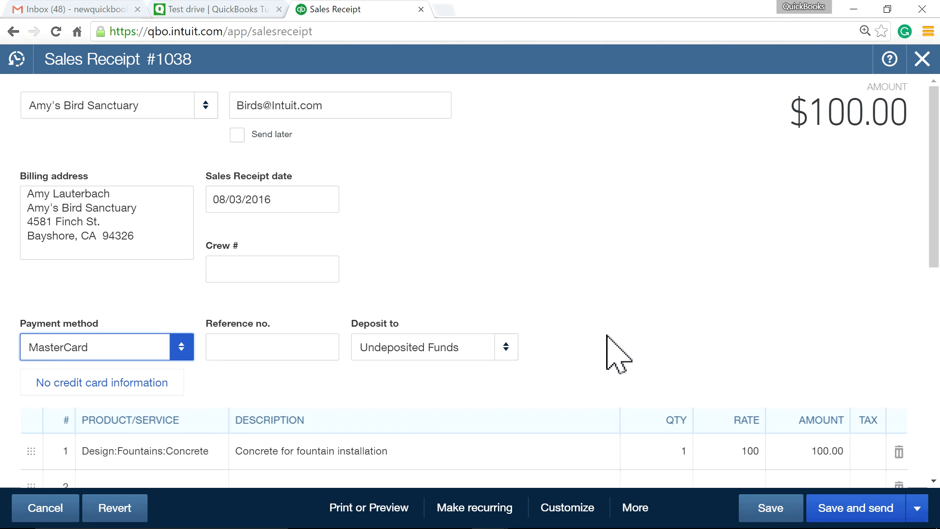
pyautogui.scroll(-2, 607, 336)
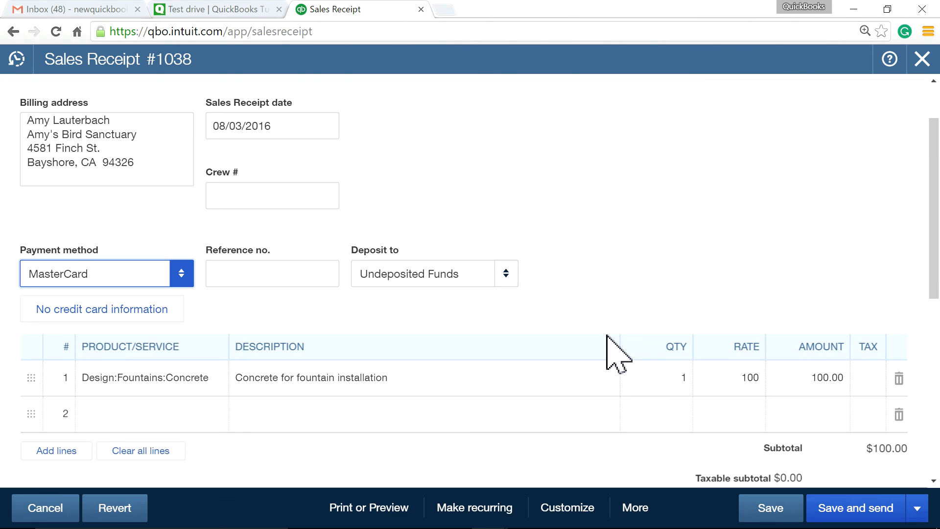
# Save receipt 1038 with Save and new, leaving a blank sales receipt
pyautogui.click(633, 509)
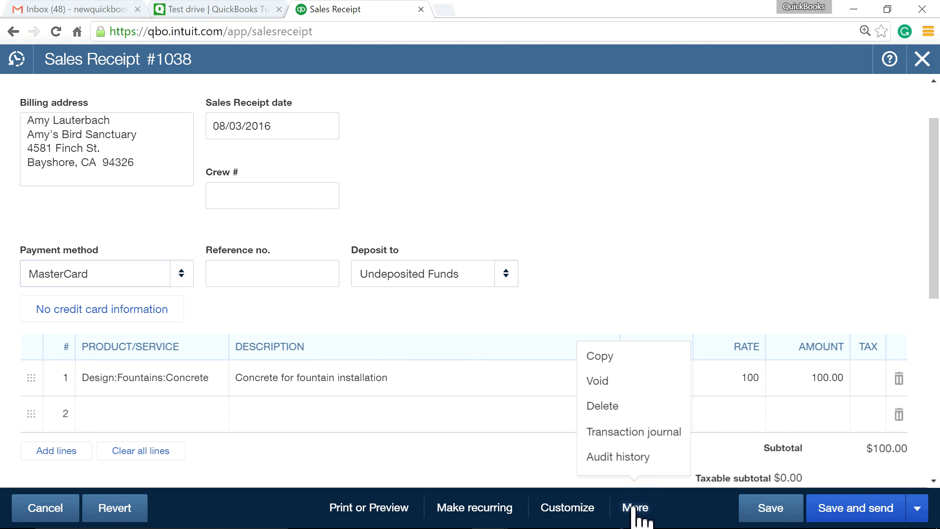
pyautogui.click(615, 363)
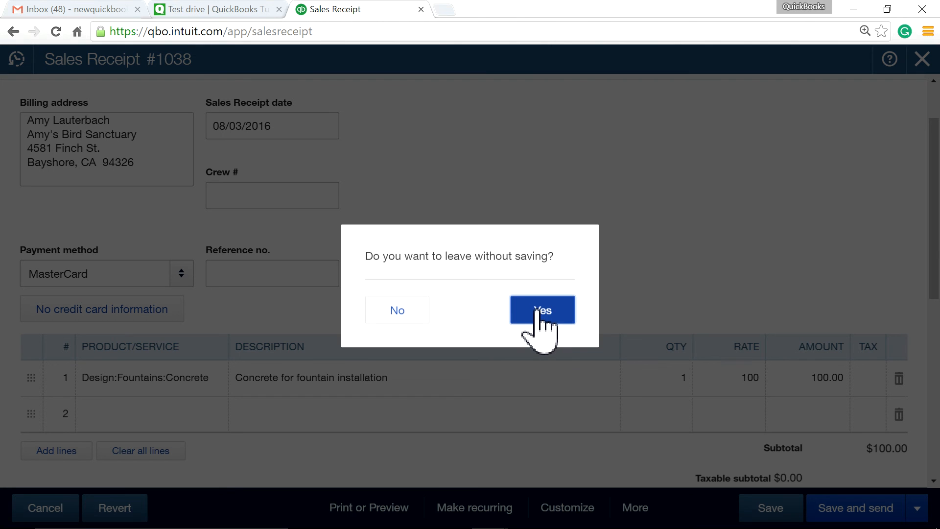
pyautogui.click(409, 311)
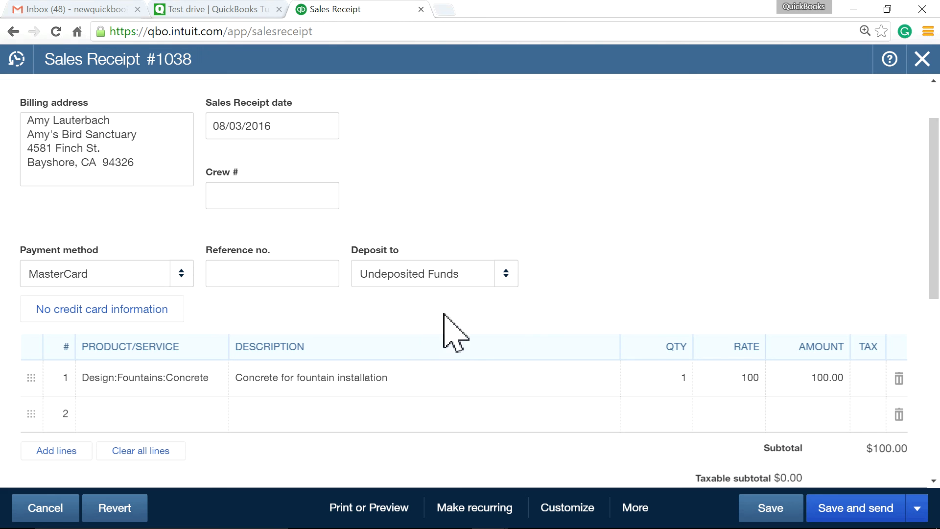
pyautogui.click(915, 510)
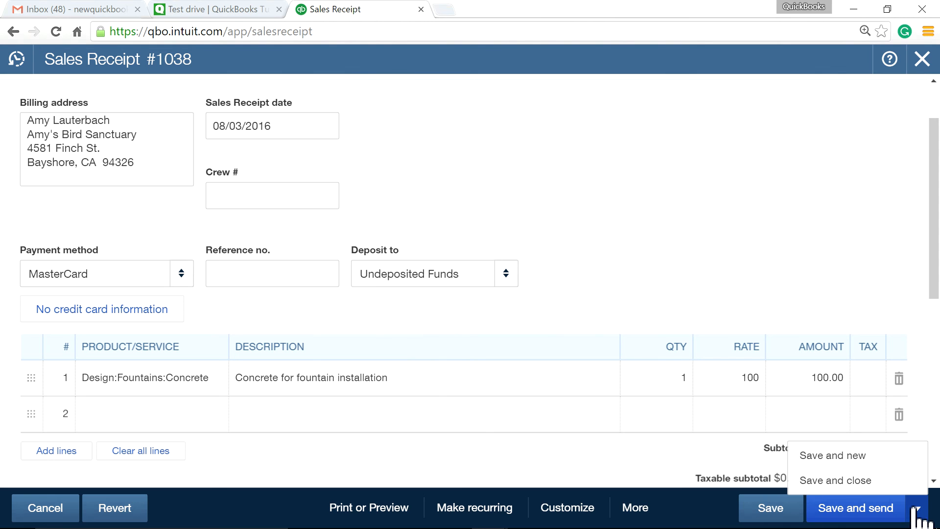
pyautogui.click(813, 454)
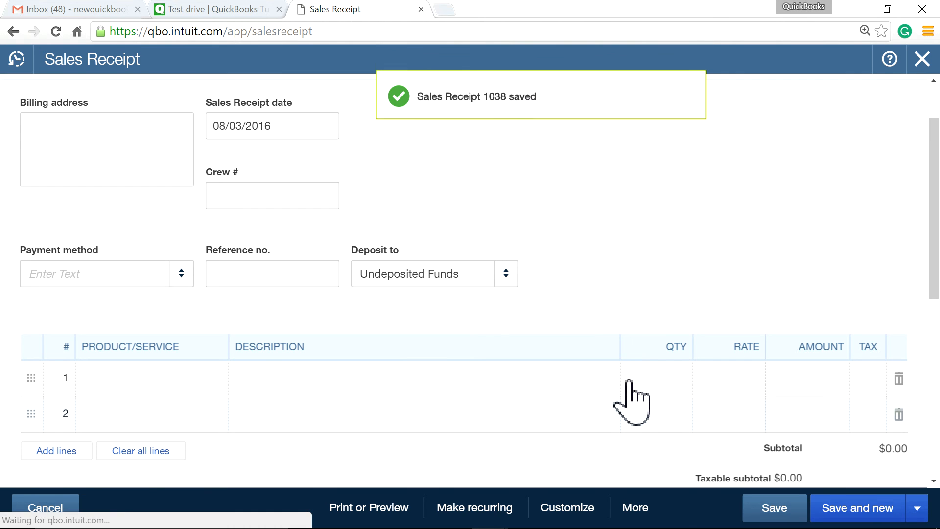
# Reopen sales receipt 1038 from recent transactions and make a copy of it
pyautogui.click(19, 68)
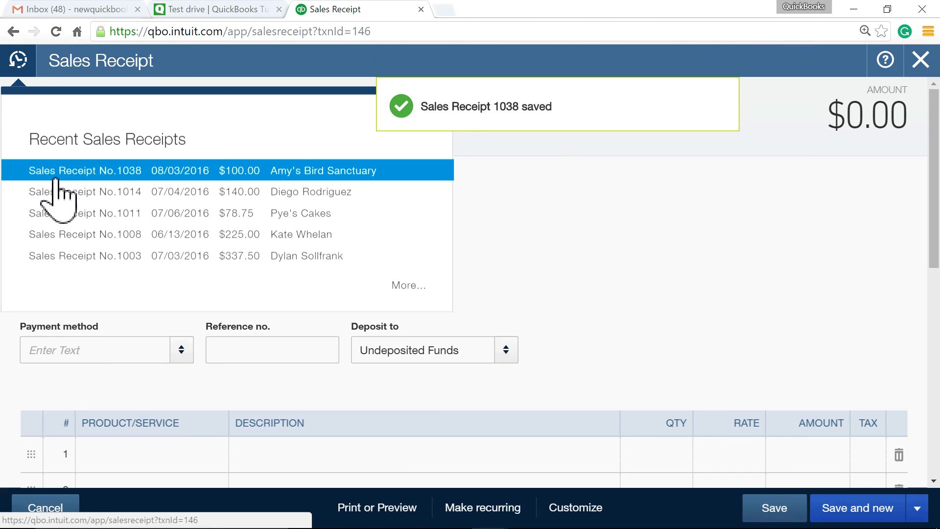
pyautogui.click(57, 171)
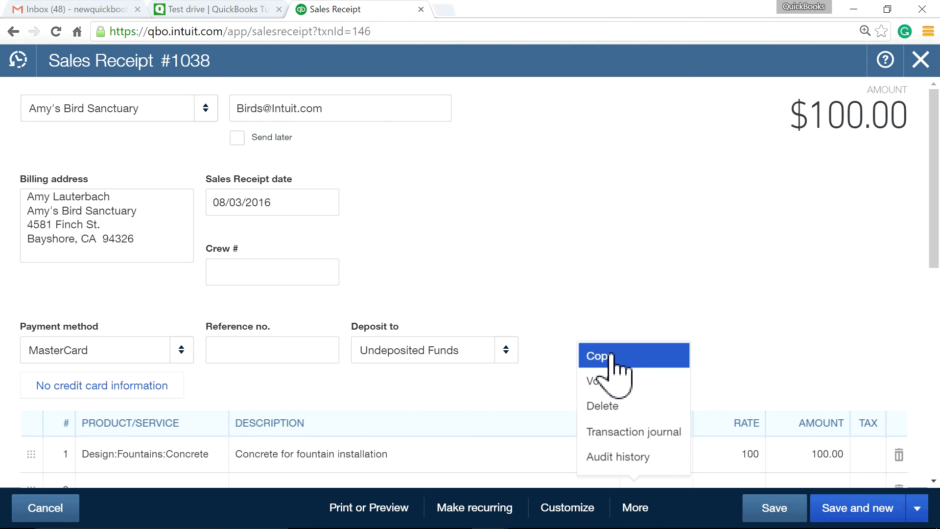
pyautogui.click(609, 357)
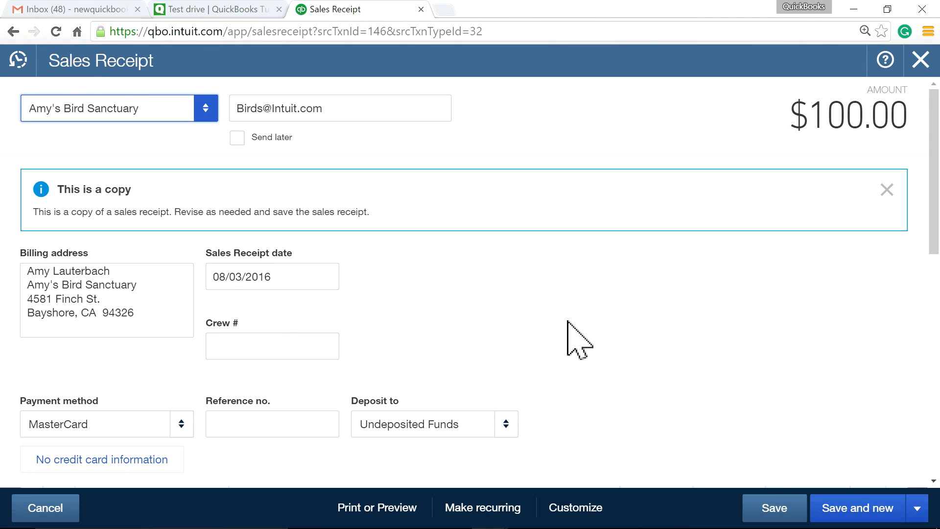
# Change the copy's customer to Bill's Windsurf Shop, save it as receipt 1039, and copy it again
pyautogui.click(205, 110)
pyautogui.click(140, 166)
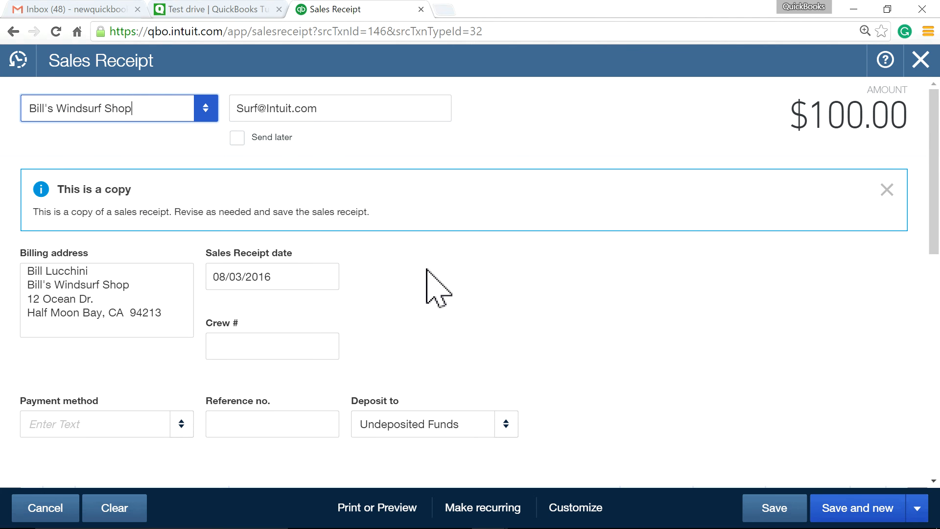
pyautogui.scroll(-5, 455, 296)
pyautogui.scroll(-1, 585, 421)
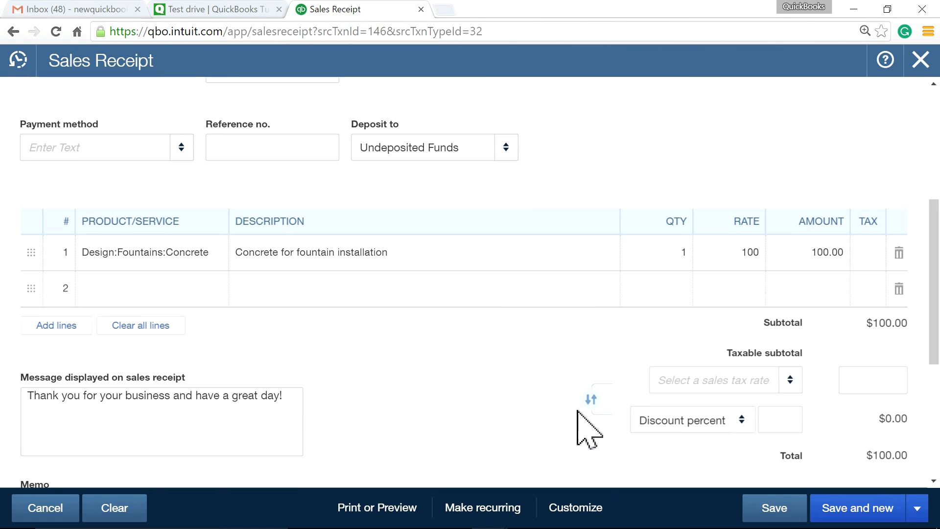
pyautogui.click(766, 511)
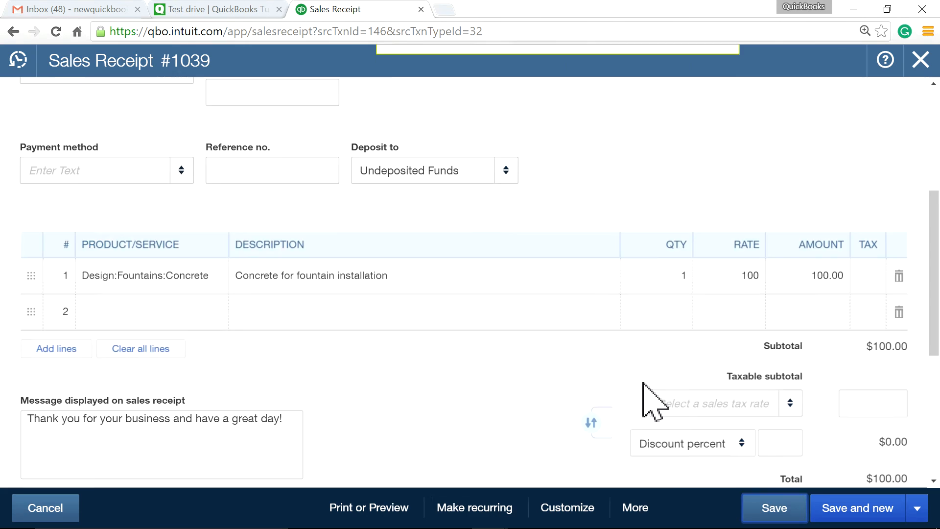
pyautogui.click(631, 508)
pyautogui.click(622, 360)
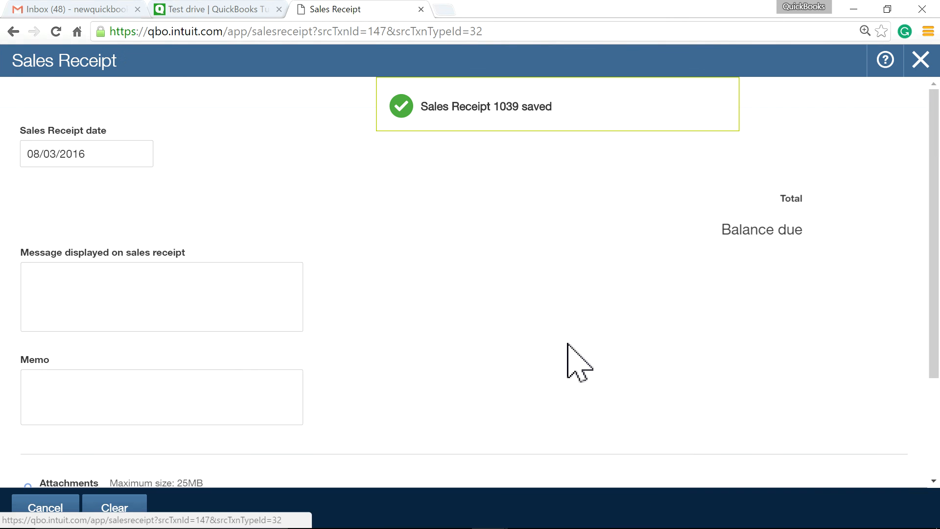
# Set the copied receipt 1040's payment method to Visa, save it, and close the form
pyautogui.scroll(-2, 492, 314)
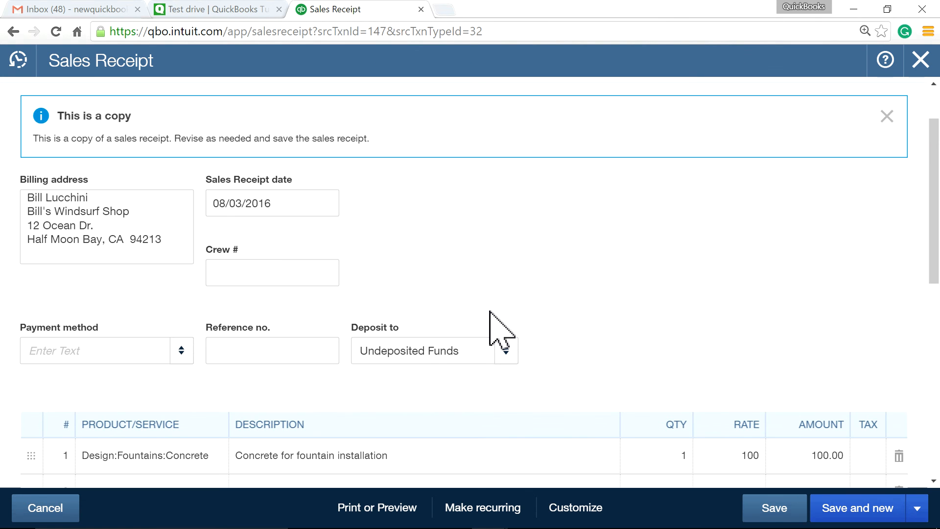
pyautogui.click(175, 351)
pyautogui.click(98, 321)
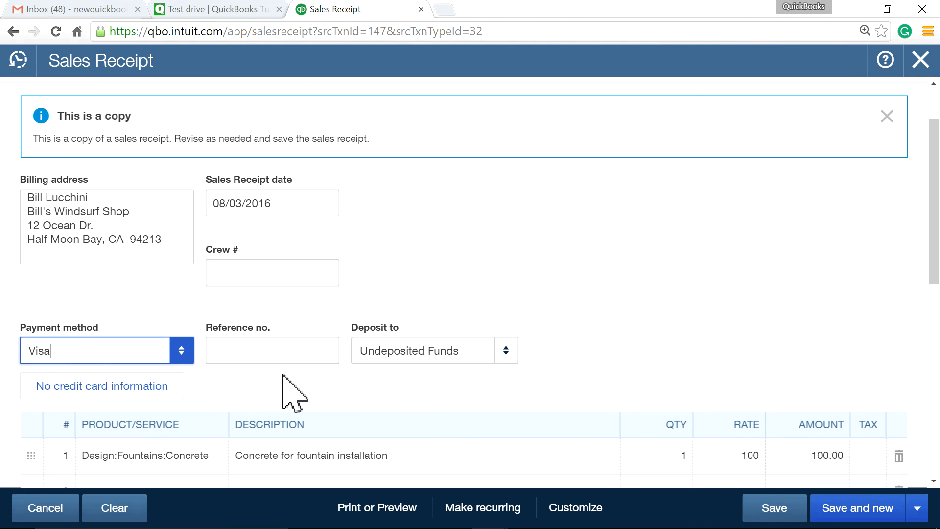
pyautogui.scroll(-3, 507, 399)
pyautogui.moveTo(823, 522)
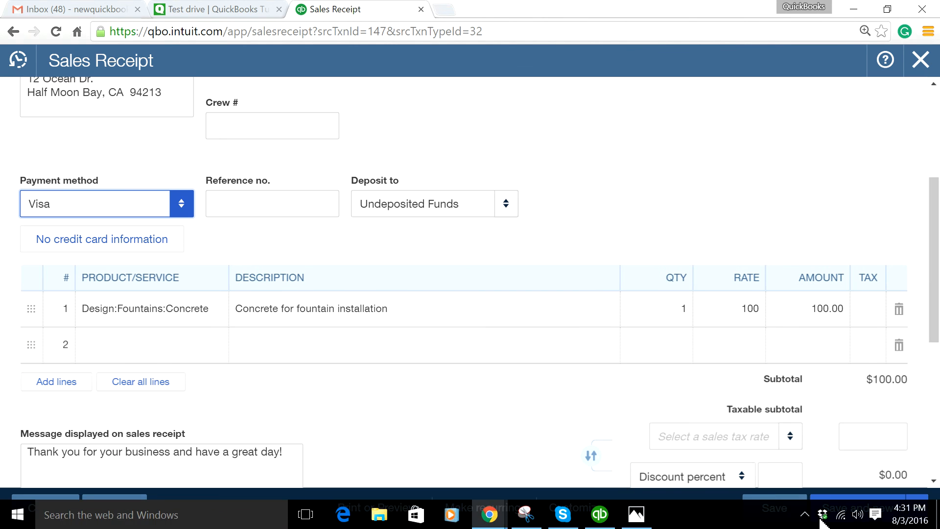
pyautogui.click(779, 512)
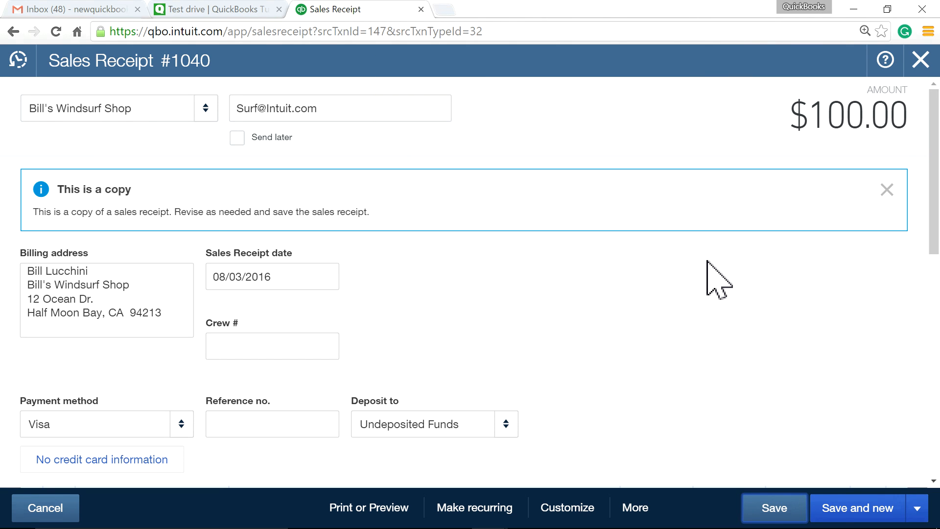
pyautogui.click(919, 60)
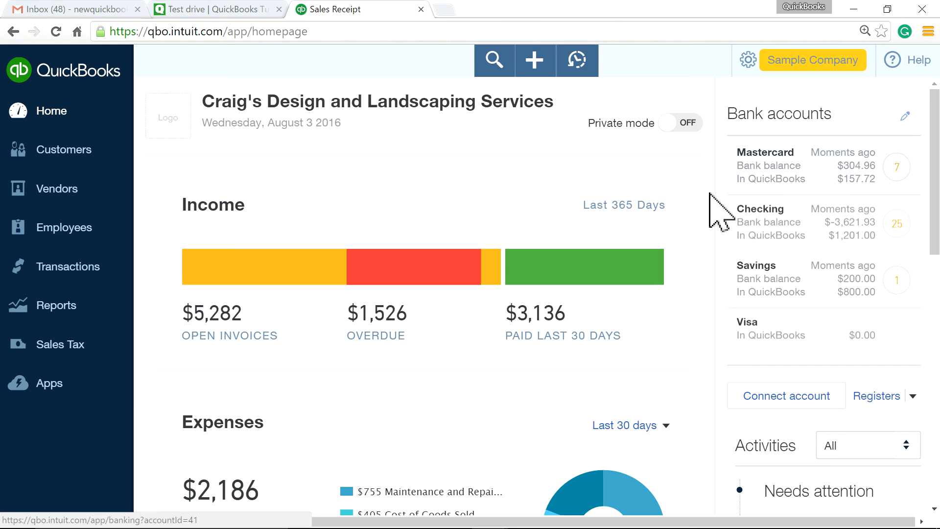
# Confirm receipts 1038, 1039 and 1040 in recent transactions, then start a new bank deposit
pyautogui.click(536, 64)
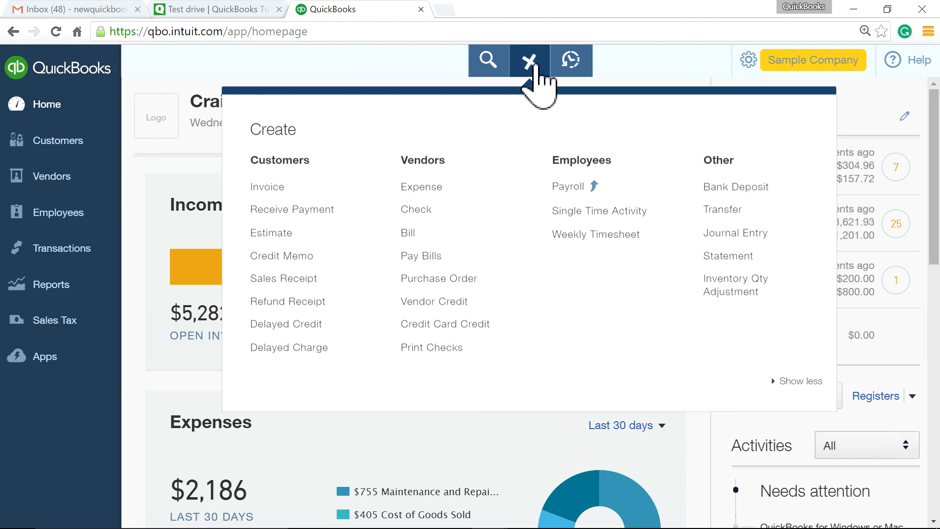
pyautogui.click(580, 70)
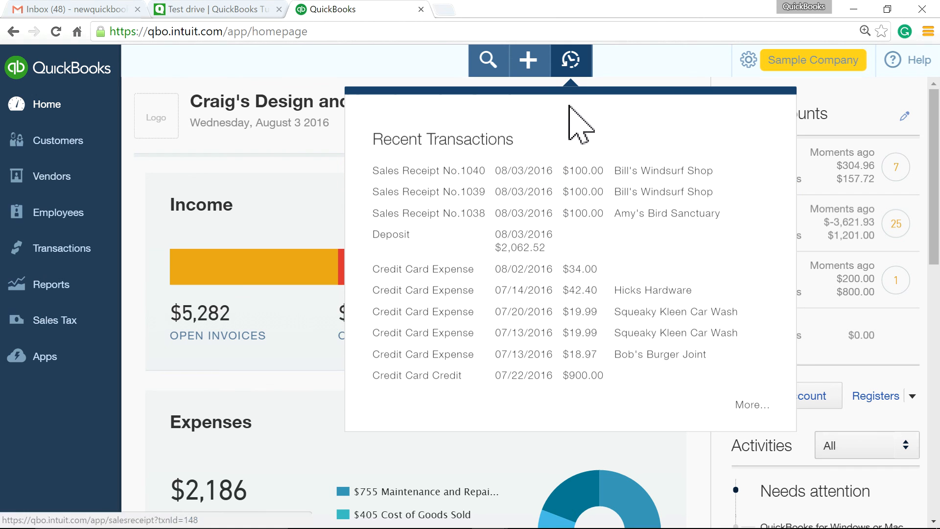
pyautogui.click(528, 61)
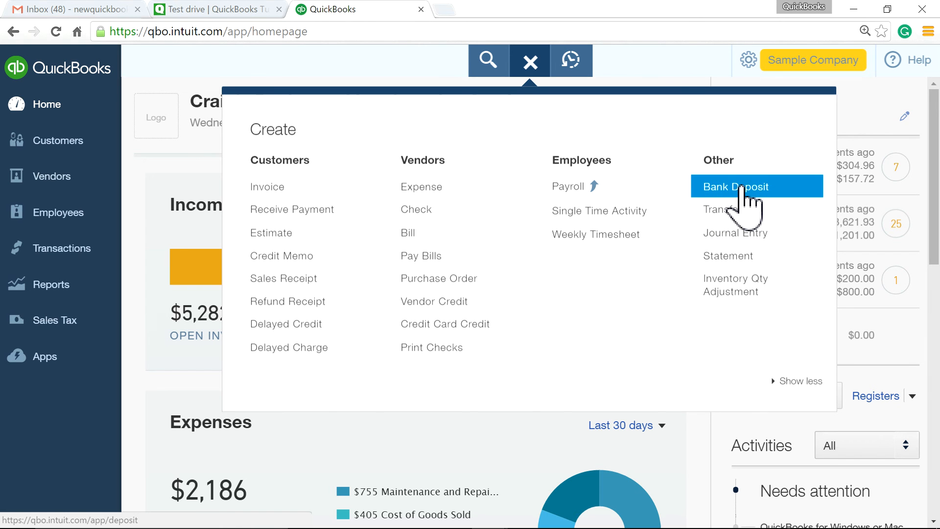
pyautogui.click(763, 188)
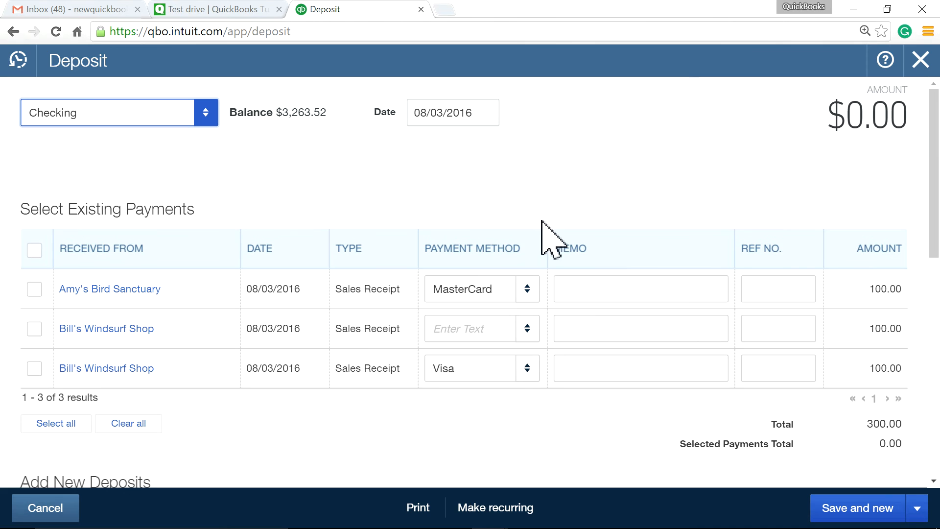
# Set the second Bill's Windsurf Shop payment to Visa and select all three payments for $300.00
pyautogui.click(527, 329)
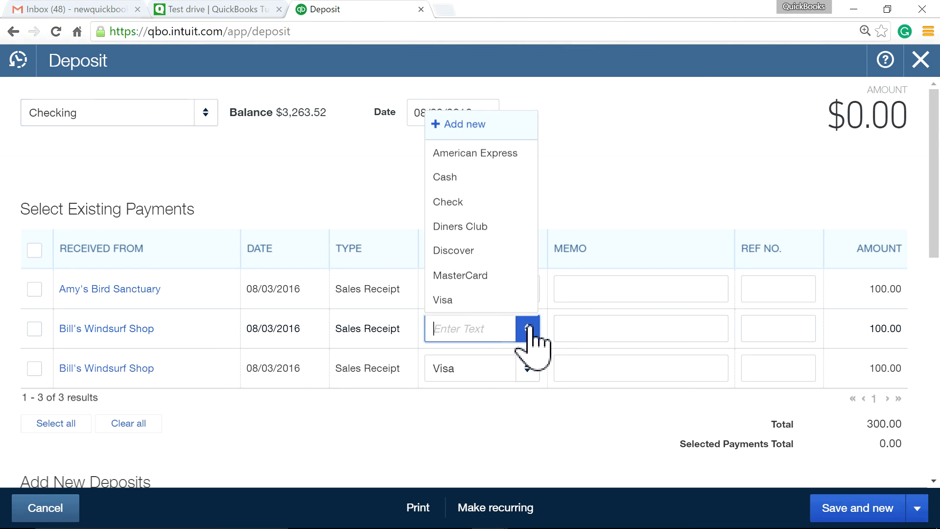
pyautogui.click(504, 300)
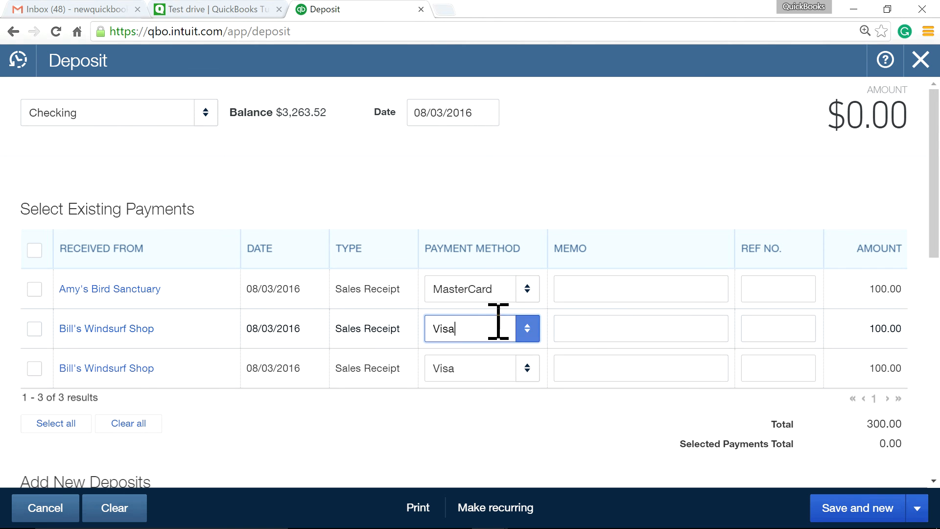
pyautogui.click(503, 420)
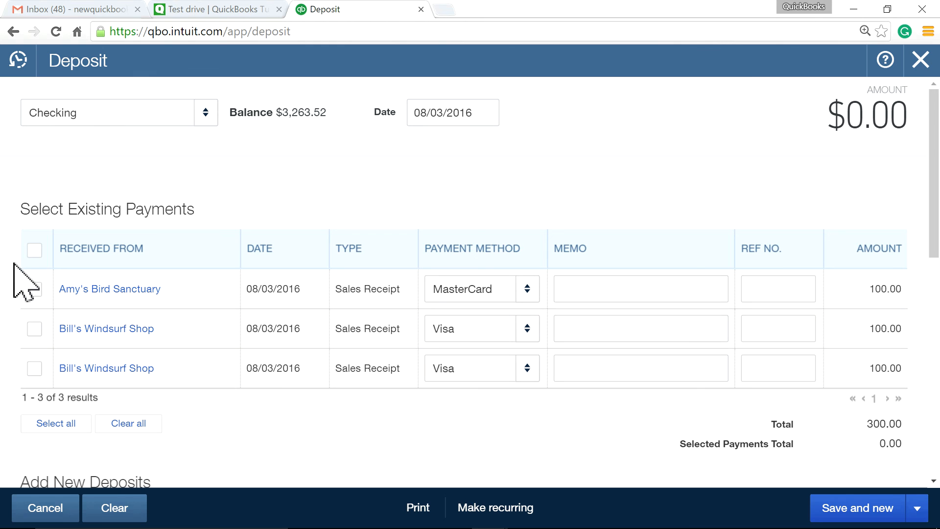
pyautogui.click(30, 251)
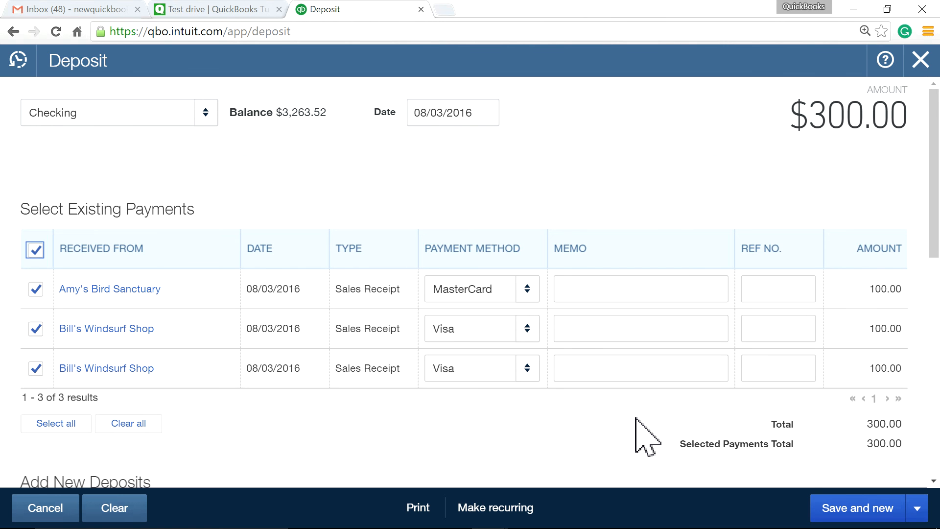
pyautogui.scroll(-2, 636, 418)
pyautogui.scroll(-3, 636, 418)
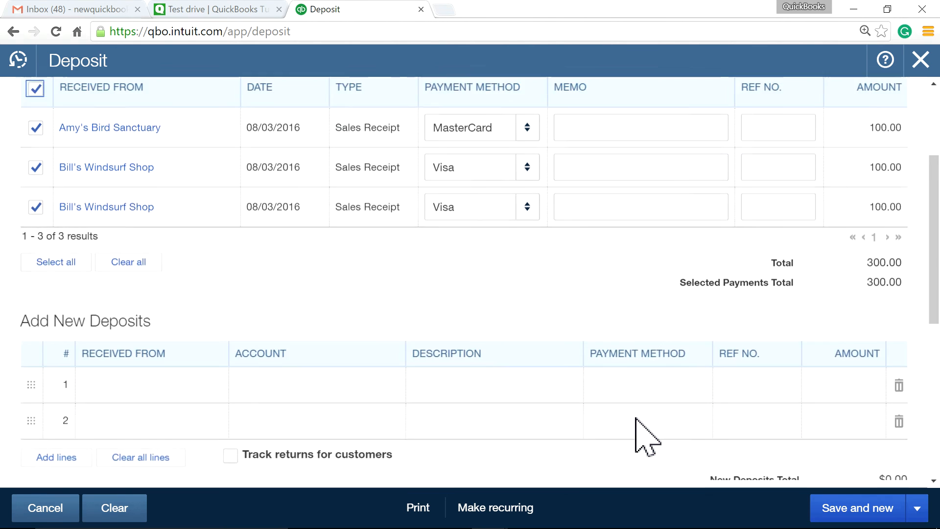
pyautogui.scroll(5, 635, 418)
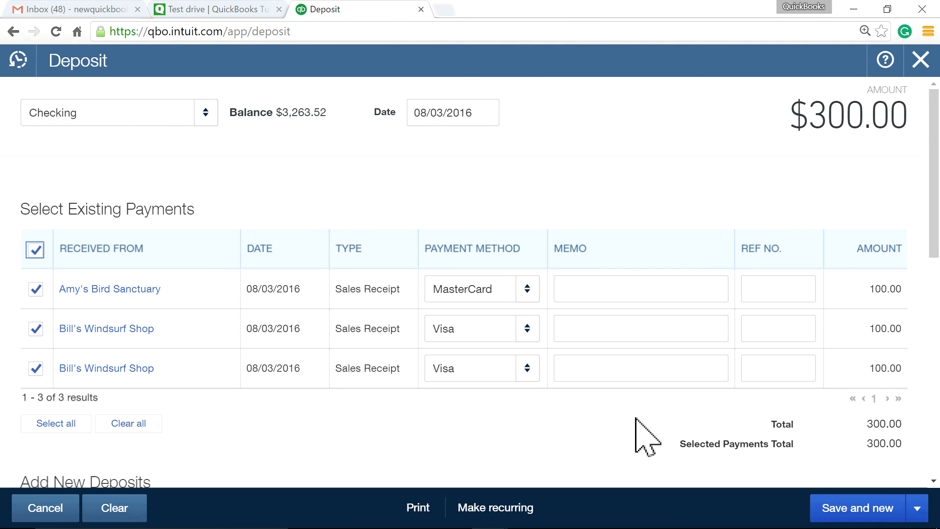
# Add a -7.00 deposit line with Bank Charges as its account
pyautogui.scroll(-3, 635, 418)
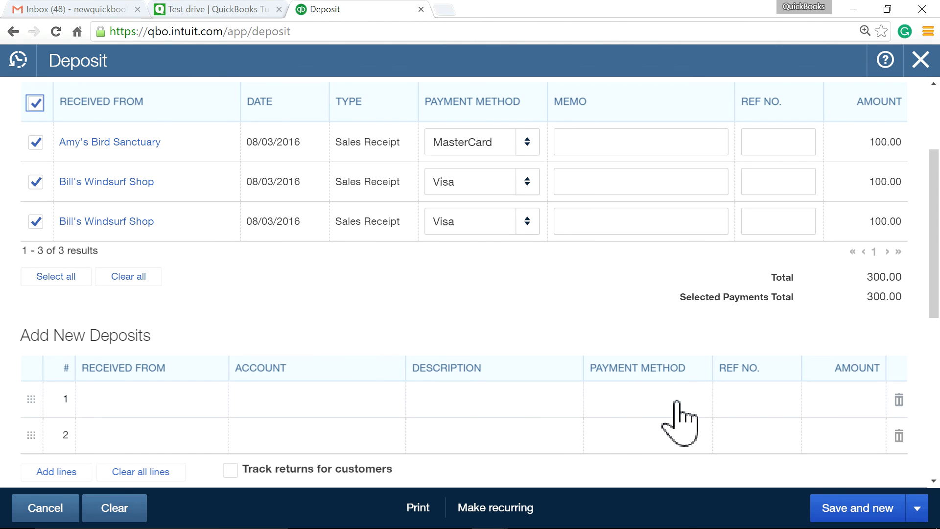
pyautogui.click(814, 398)
pyautogui.write('-7.')
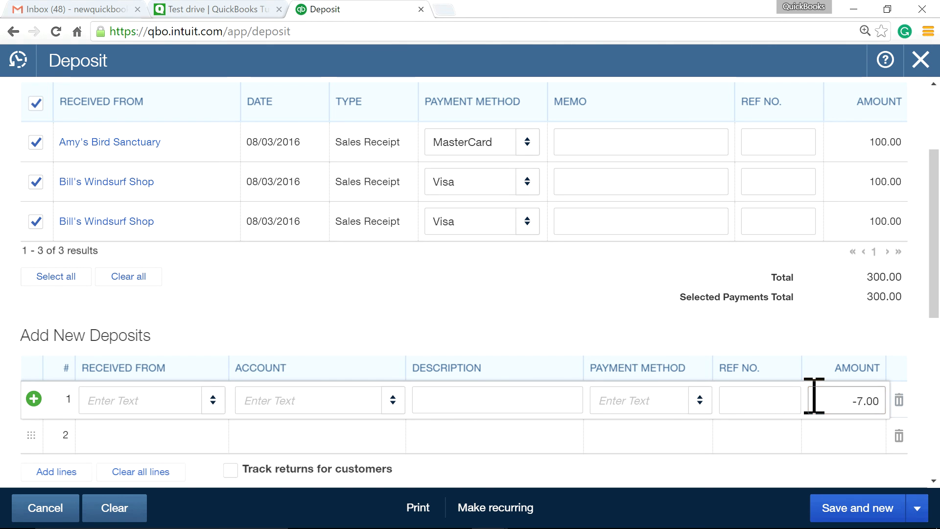
pyautogui.click(635, 343)
pyautogui.click(326, 401)
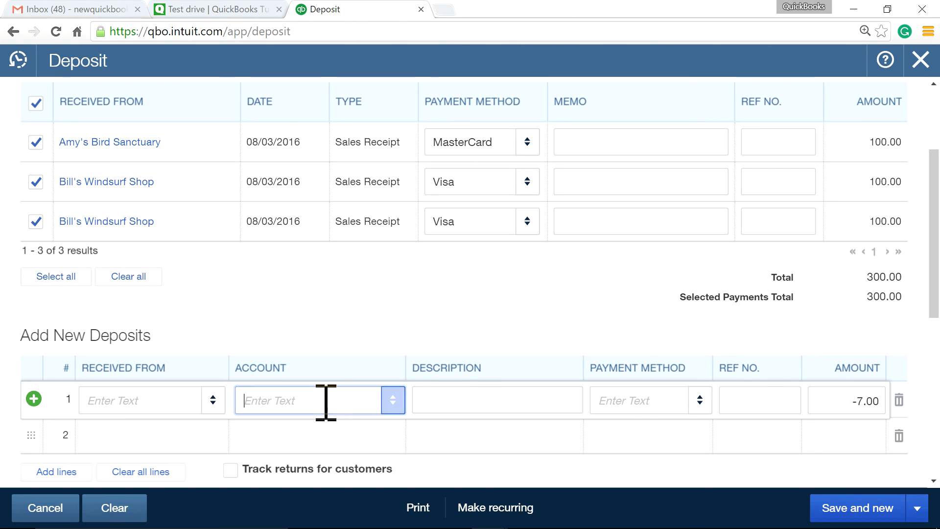
pyautogui.write('ba')
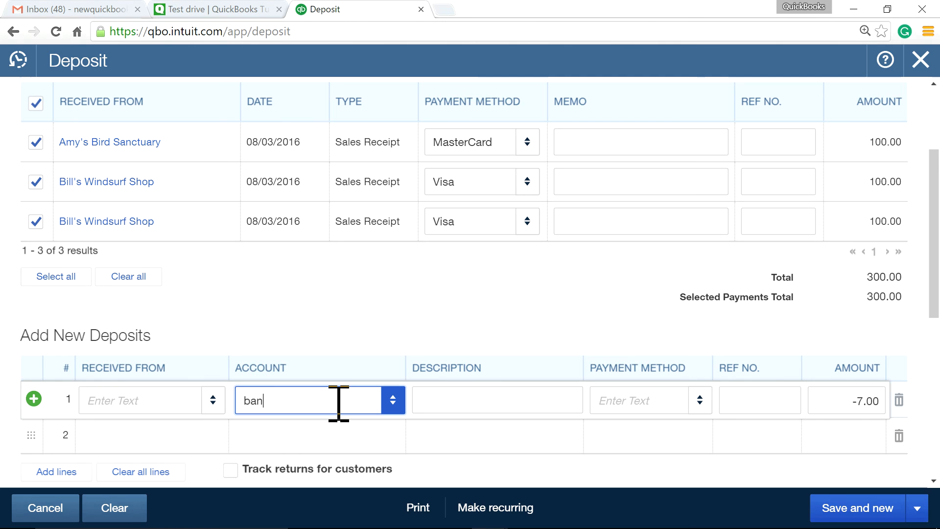
pyautogui.write('nk Charges')
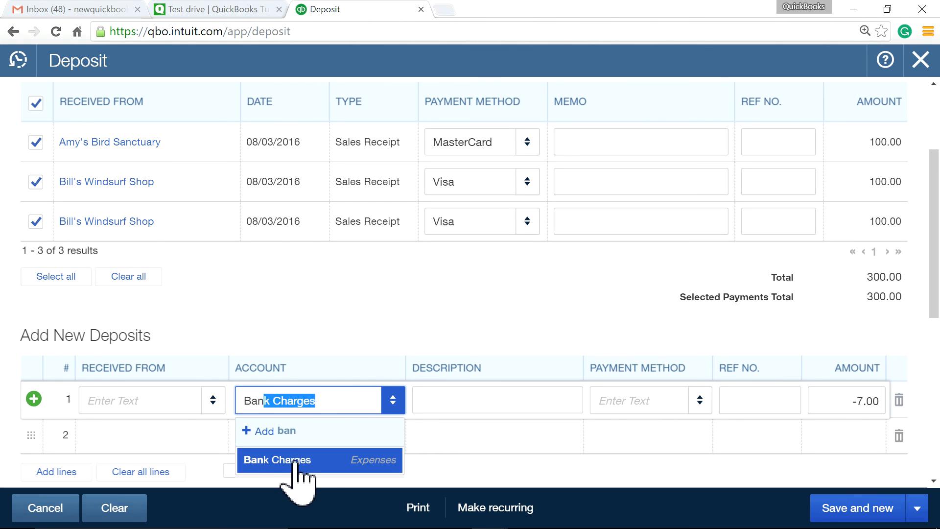
pyautogui.click(296, 463)
# Reopen the fee line's account choices and choose + Add new to create an account
pyautogui.scroll(-2, 402, 315)
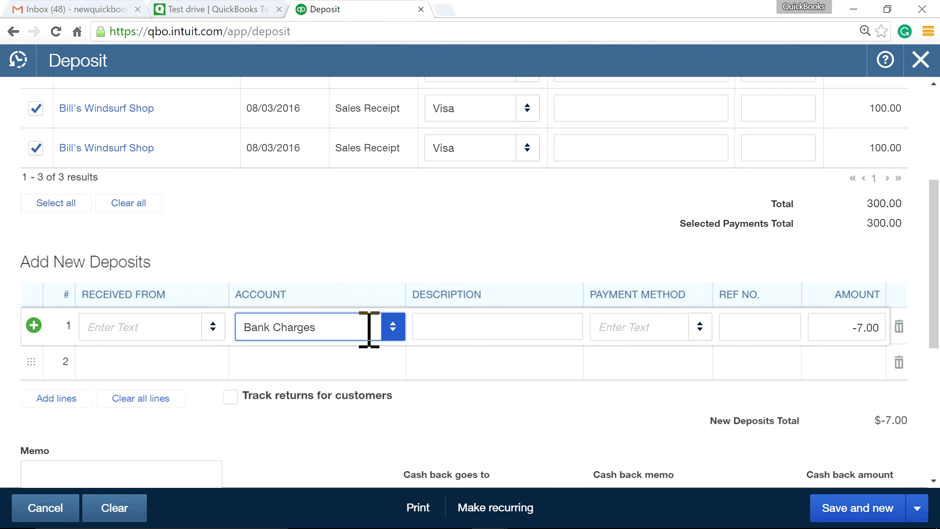
pyautogui.click(389, 330)
pyautogui.scroll(20, 387, 254)
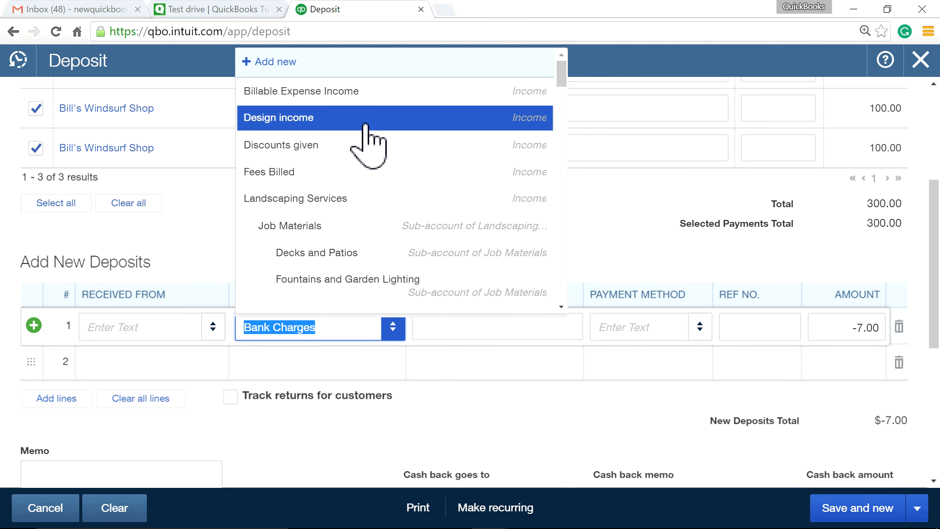
pyautogui.click(294, 68)
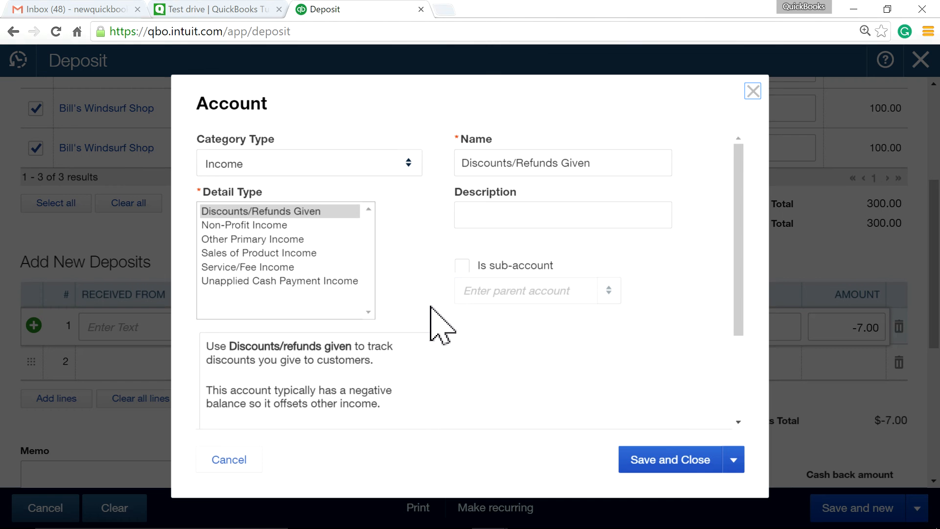
# Make the new account an Expenses type with the Finance costs detail type
pyautogui.click(408, 164)
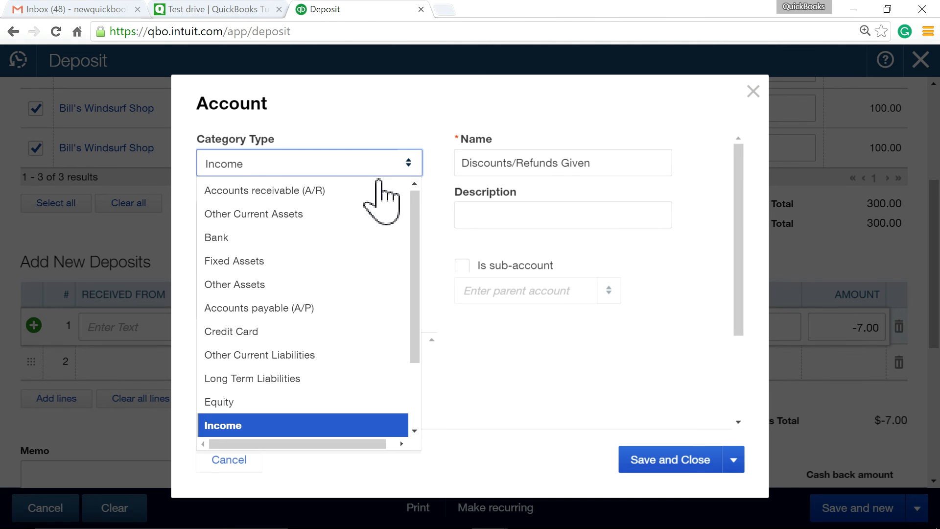
pyautogui.scroll(-2, 315, 333)
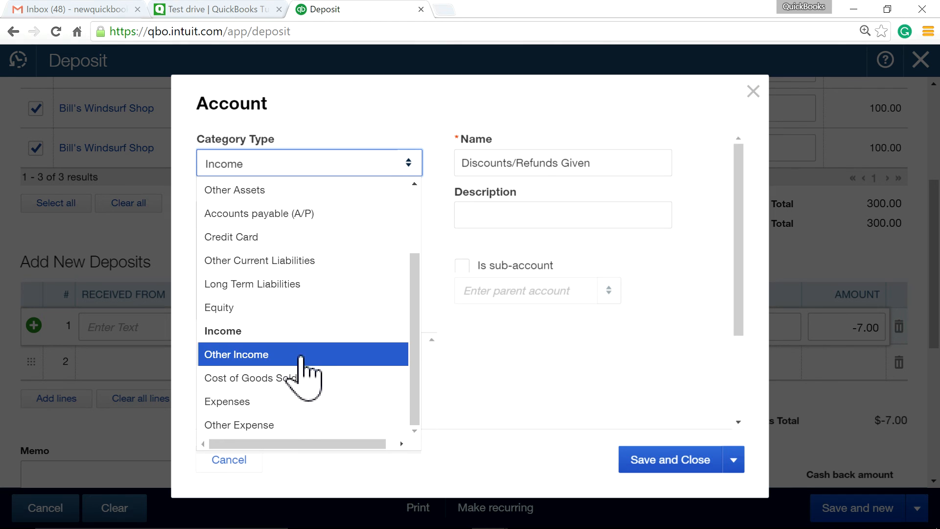
pyautogui.click(299, 401)
pyautogui.scroll(-3, 349, 274)
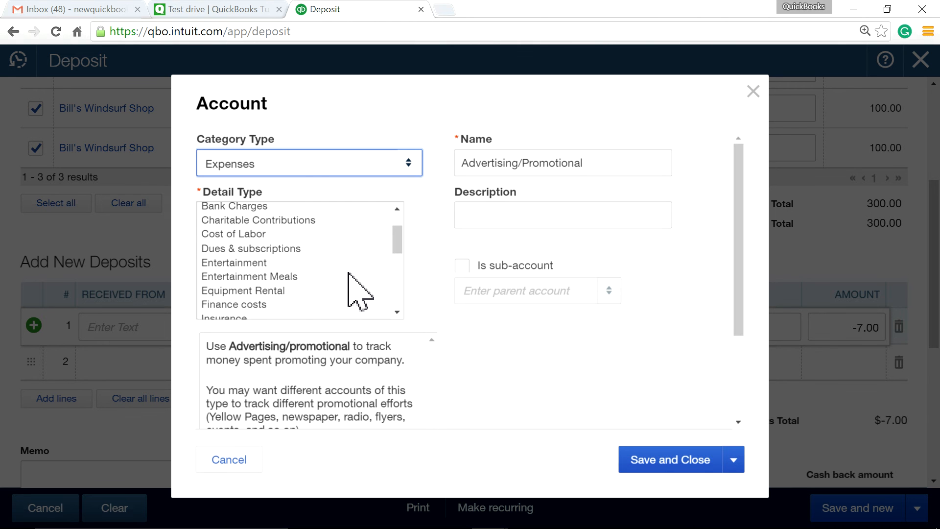
pyautogui.moveTo(396, 247)
pyautogui.mouseDown()
pyautogui.moveTo(399, 293)
pyautogui.moveTo(398, 243)
pyautogui.mouseUp()
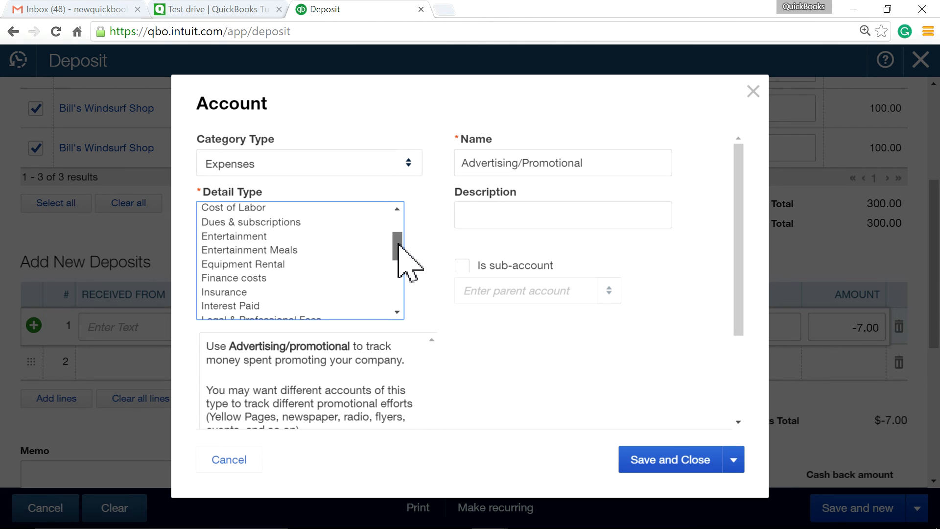
pyautogui.click(274, 278)
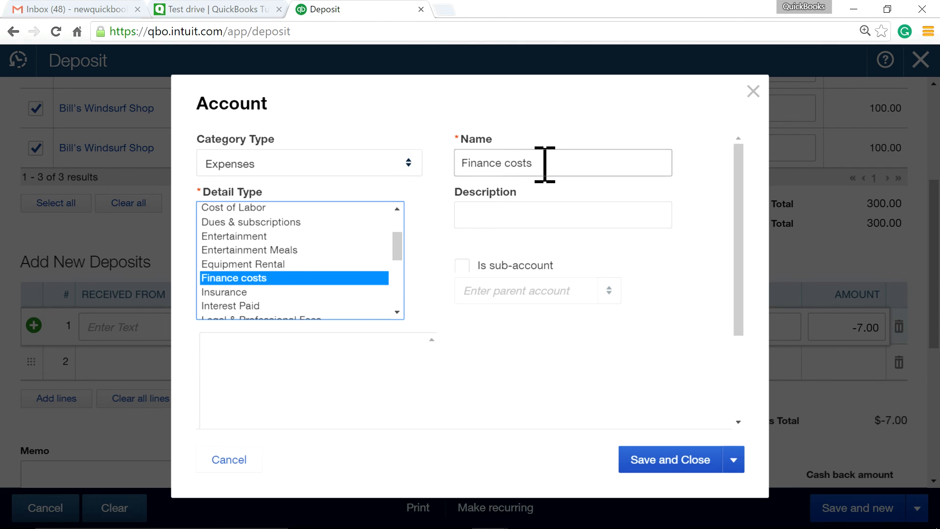
# Name the account 'Merchant Fees', copy that name into Description, and save it
pyautogui.moveTo(544, 164); pyautogui.dragTo(445, 163)
pyautogui.write('Merchant Fees')
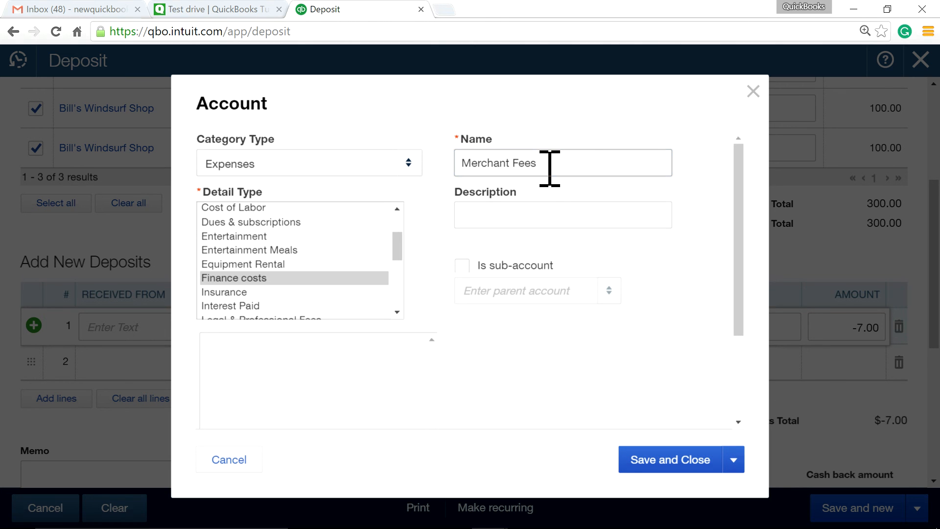
pyautogui.moveTo(551, 163); pyautogui.dragTo(447, 162)
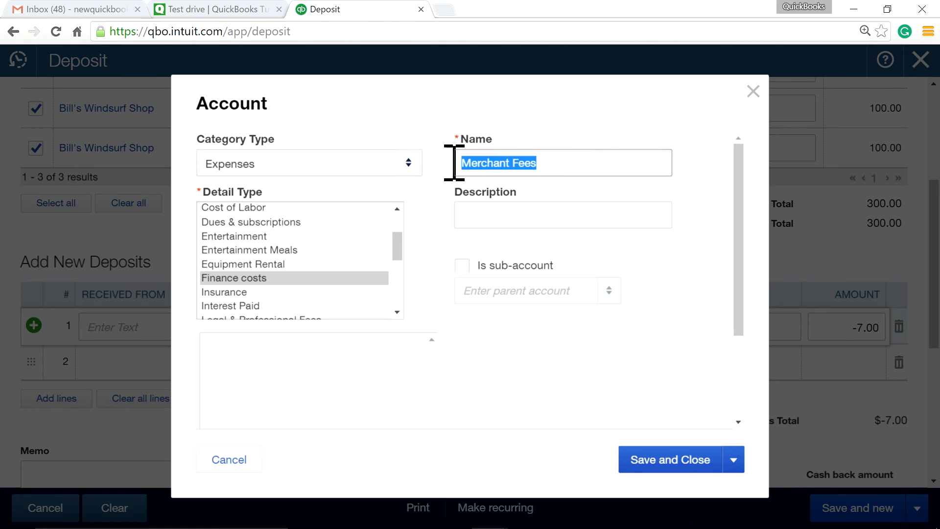
pyautogui.rightClick(500, 163)
pyautogui.click(524, 188)
pyautogui.click(498, 213)
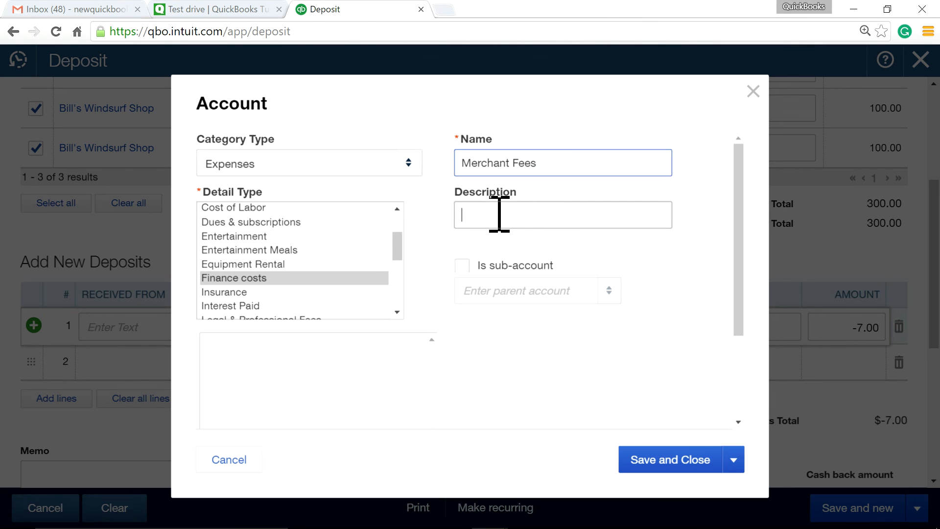
pyautogui.rightClick(495, 214)
pyautogui.click(524, 302)
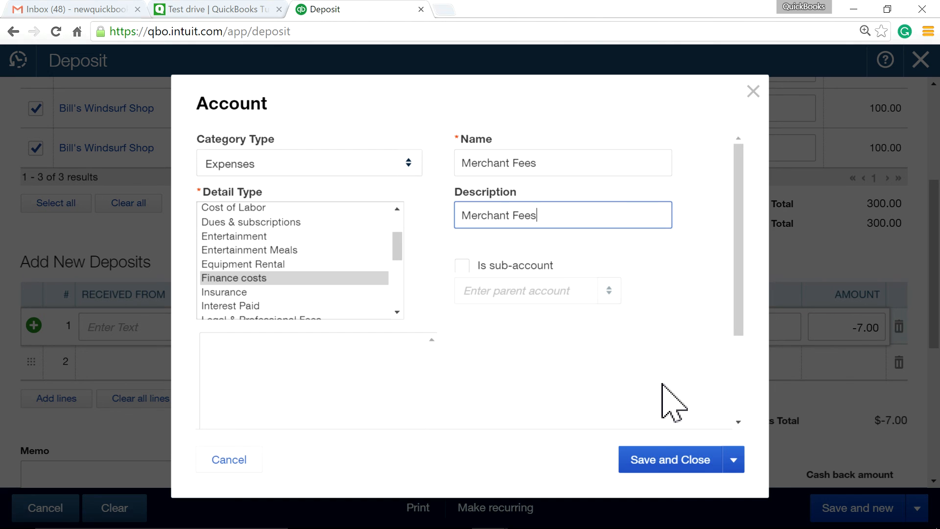
pyautogui.click(667, 465)
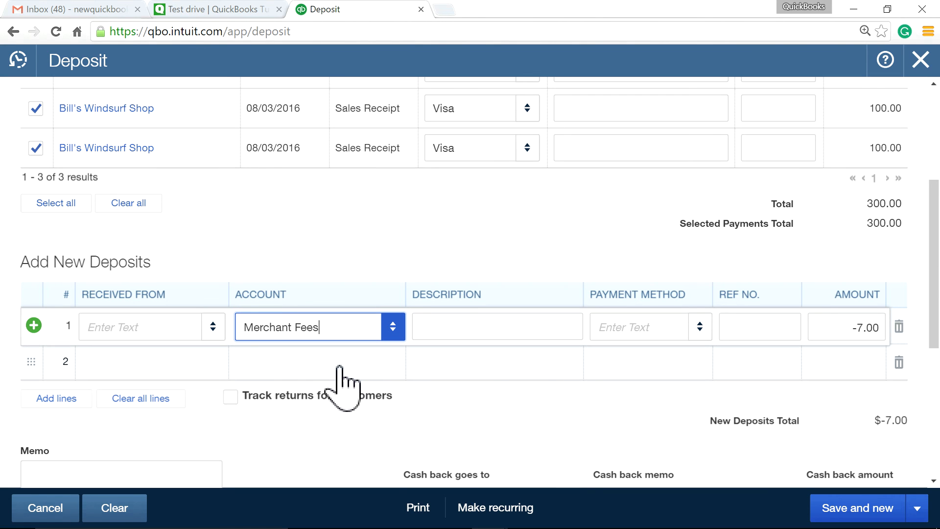
# Create customer 'AAA Credit Card Process' as line 1's payer and check the $293.00 total
pyautogui.click(136, 326)
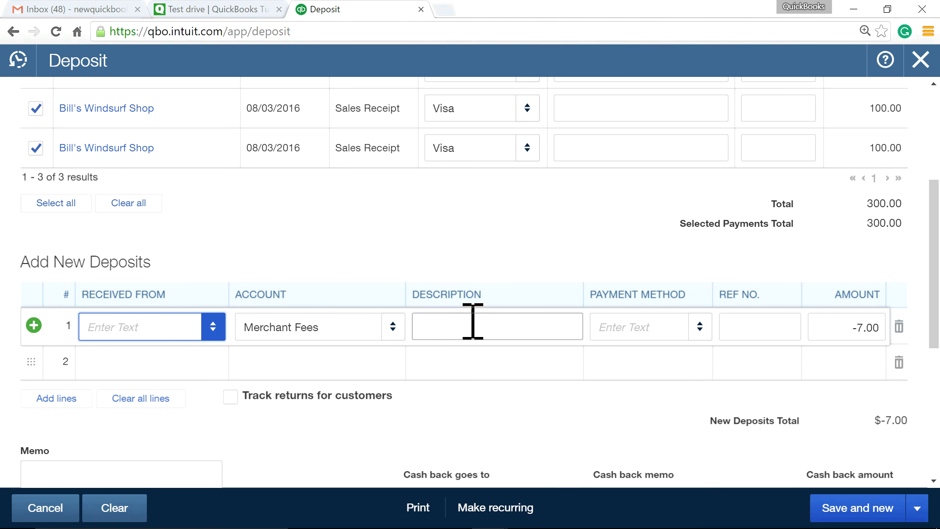
pyautogui.scroll(4, 749, 318)
pyautogui.scroll(-4, 749, 319)
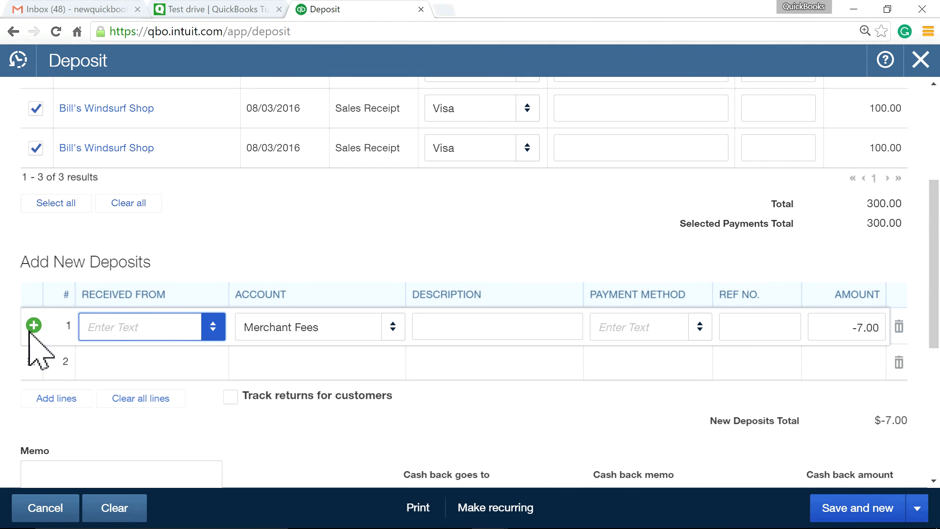
pyautogui.scroll(4, 623, 316)
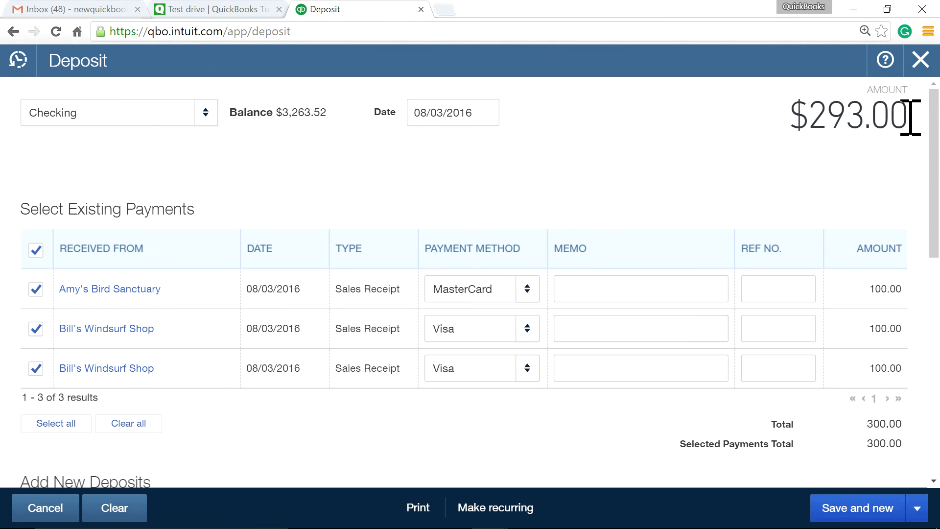
pyautogui.scroll(-4, 692, 279)
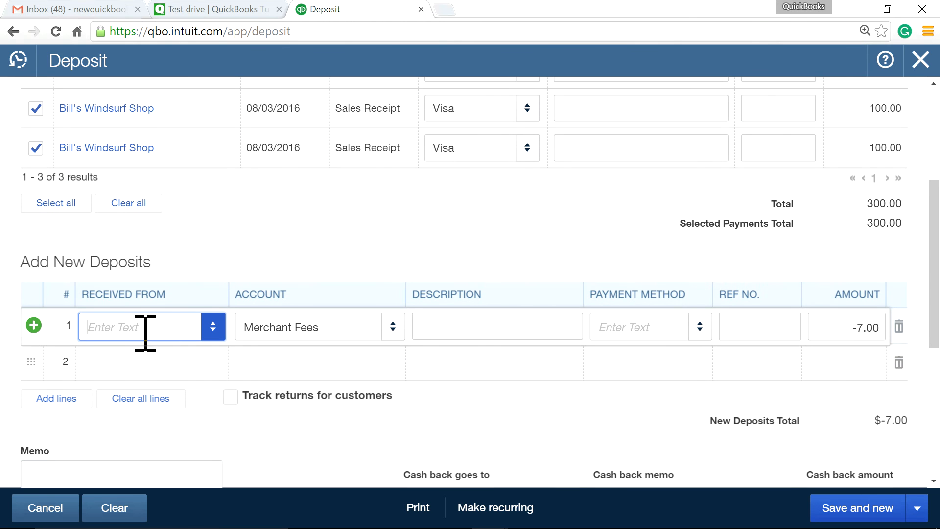
pyautogui.click(213, 327)
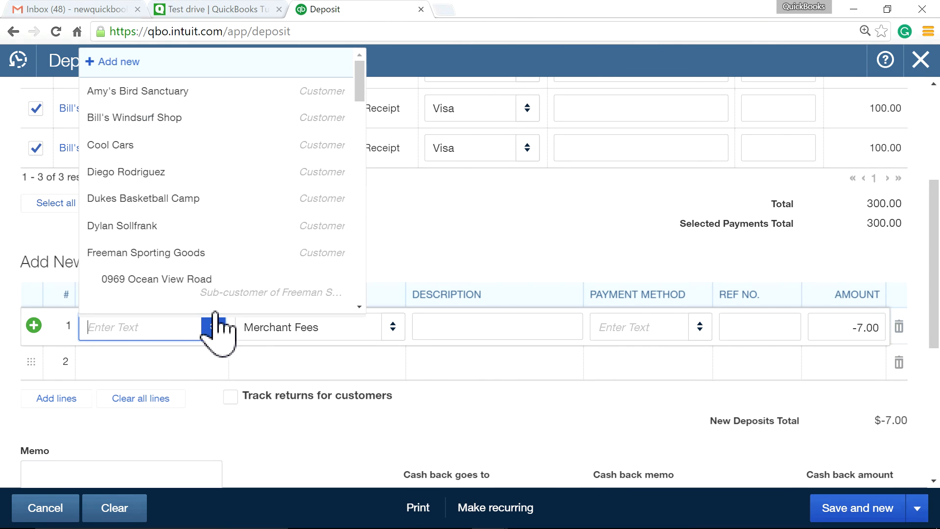
pyautogui.click(100, 62)
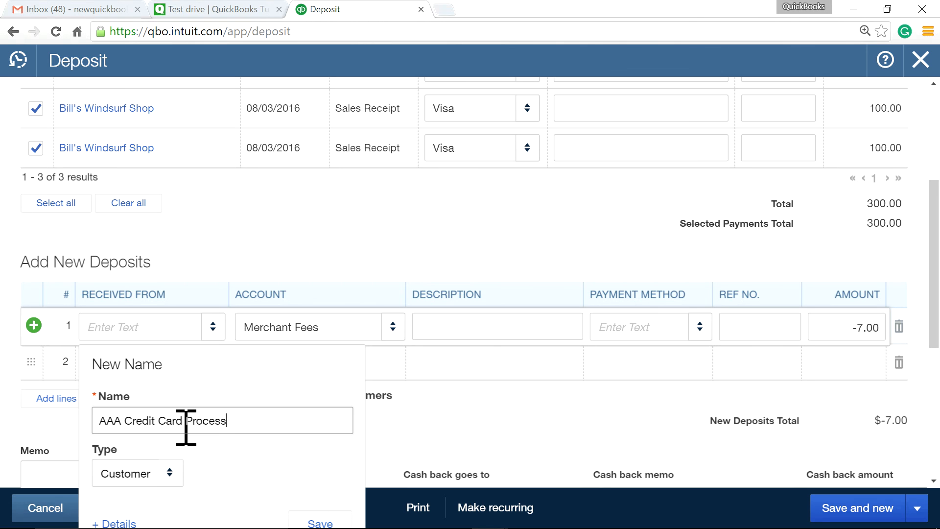
pyautogui.scroll(-3, 392, 450)
pyautogui.click(320, 377)
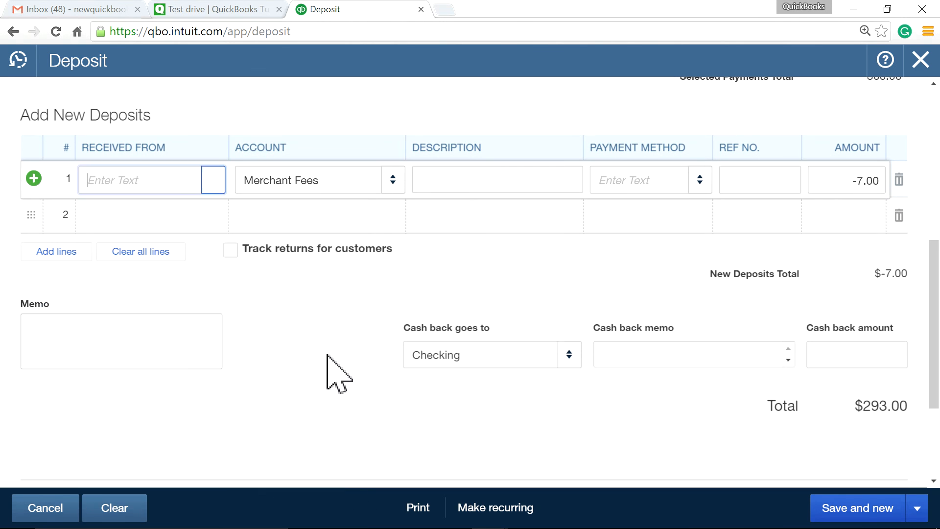
pyautogui.scroll(1, 602, 132)
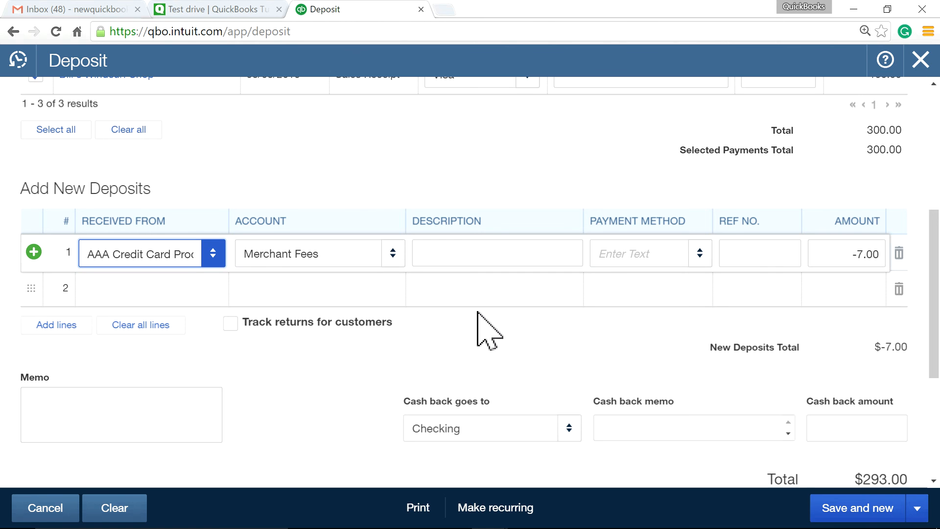
pyautogui.scroll(4, 392, 279)
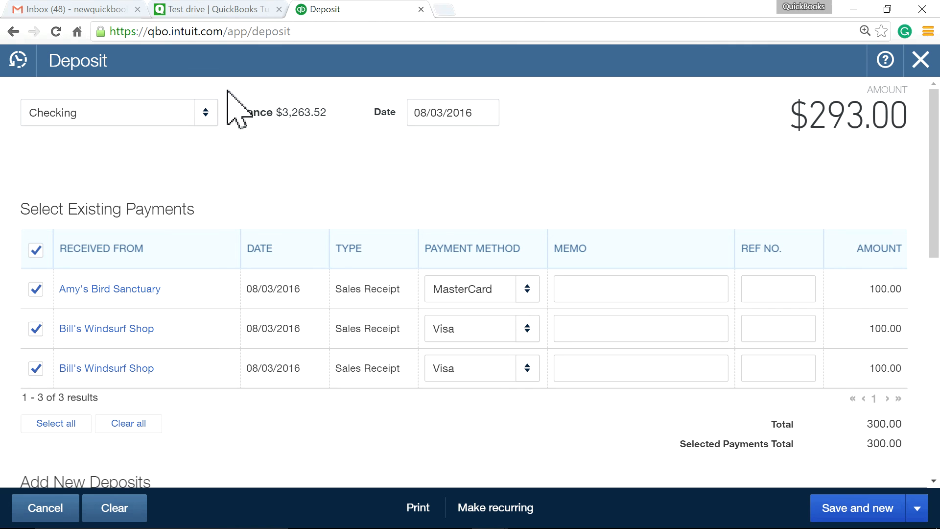
# Keep Checking as the deposit account and save and close the $293.00 deposit
pyautogui.click(203, 114)
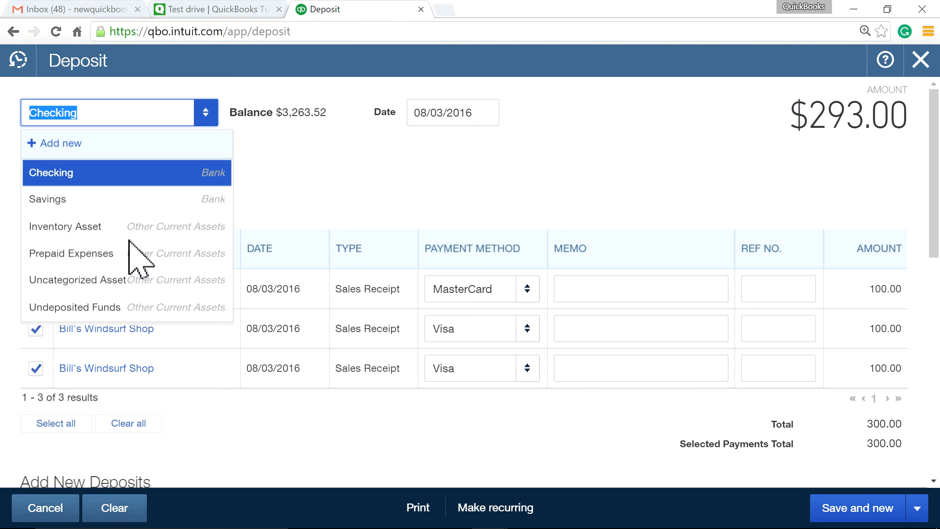
pyautogui.click(294, 125)
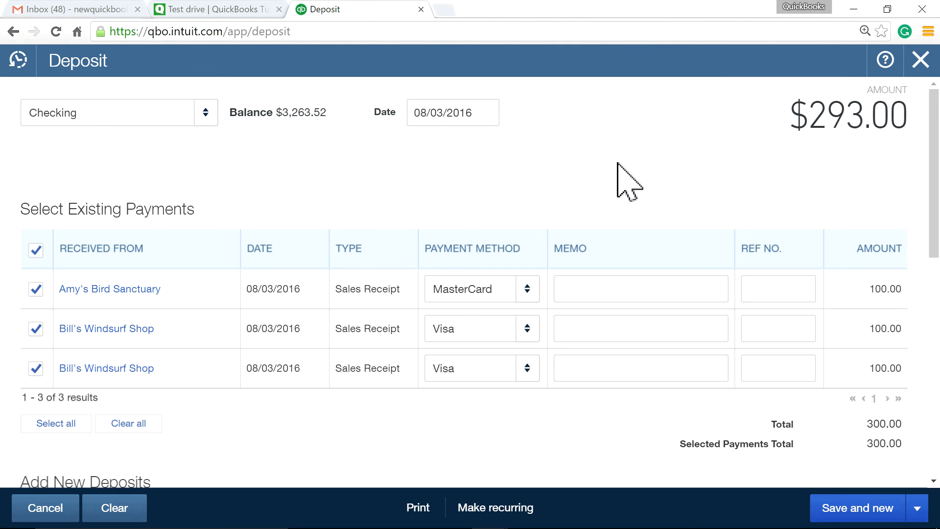
pyautogui.click(917, 510)
pyautogui.click(794, 481)
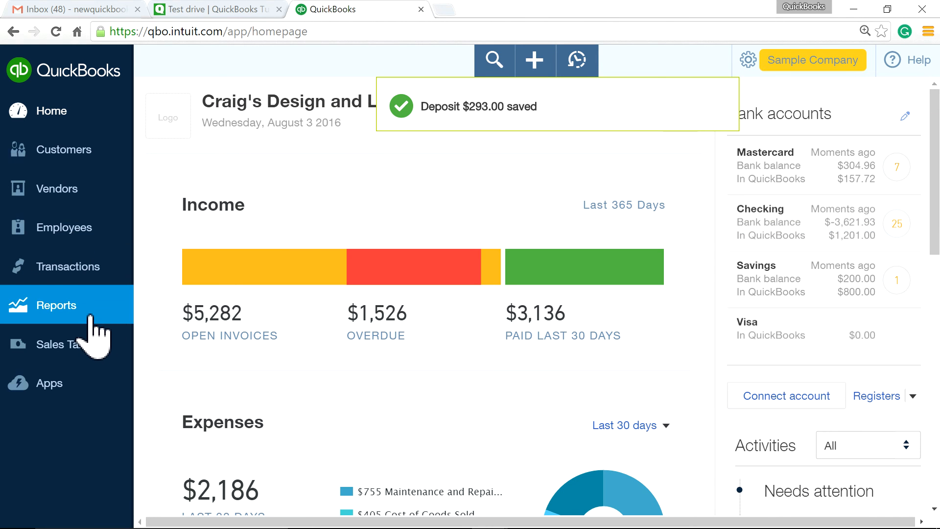
# Review the $293.00 deposit in the Checking register via Chart of Accounts, then return Home
pyautogui.click(79, 308)
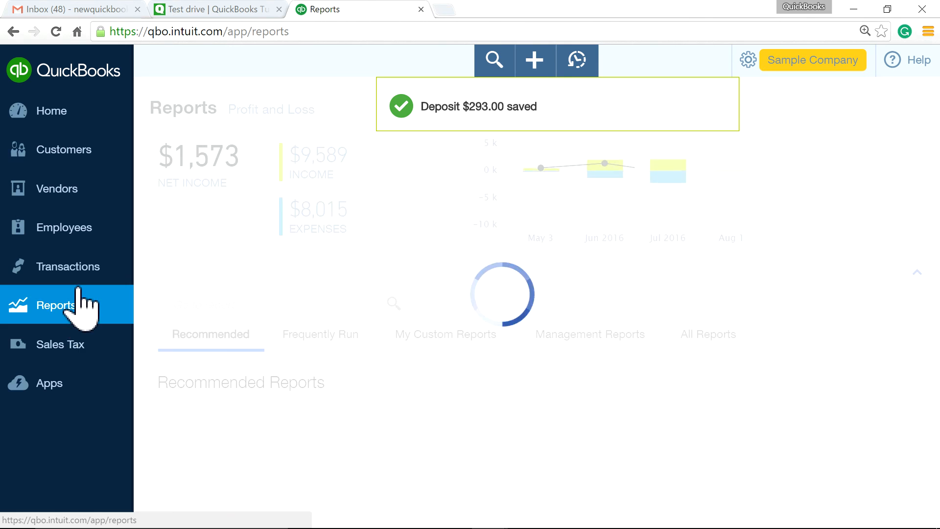
pyautogui.moveTo(74, 274)
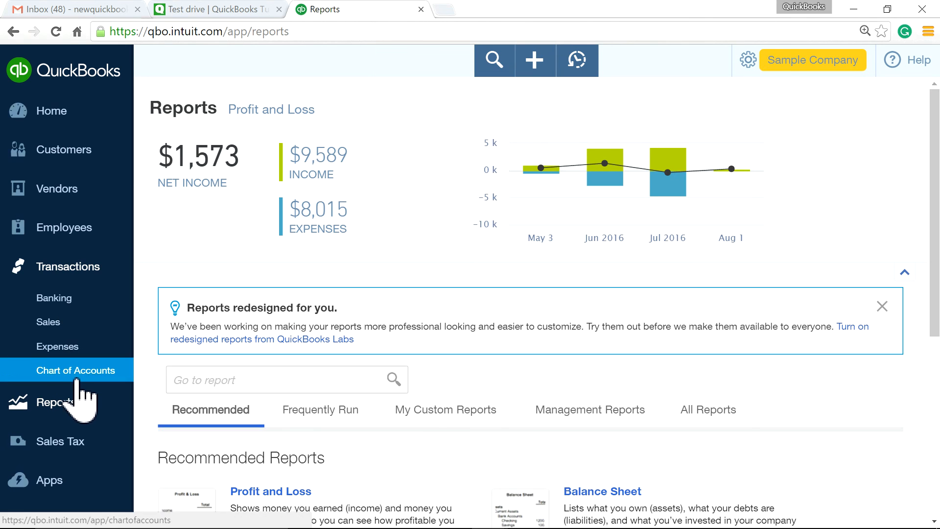
pyautogui.click(81, 371)
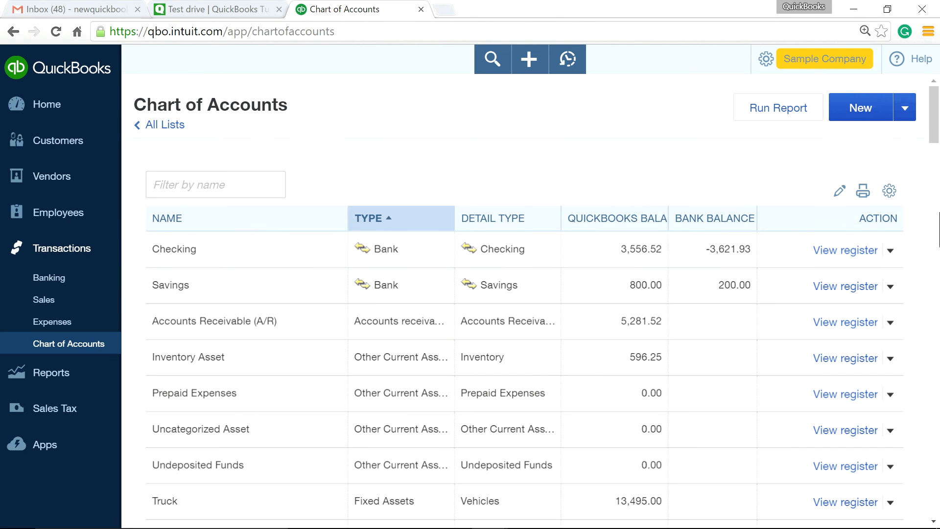
pyautogui.click(834, 254)
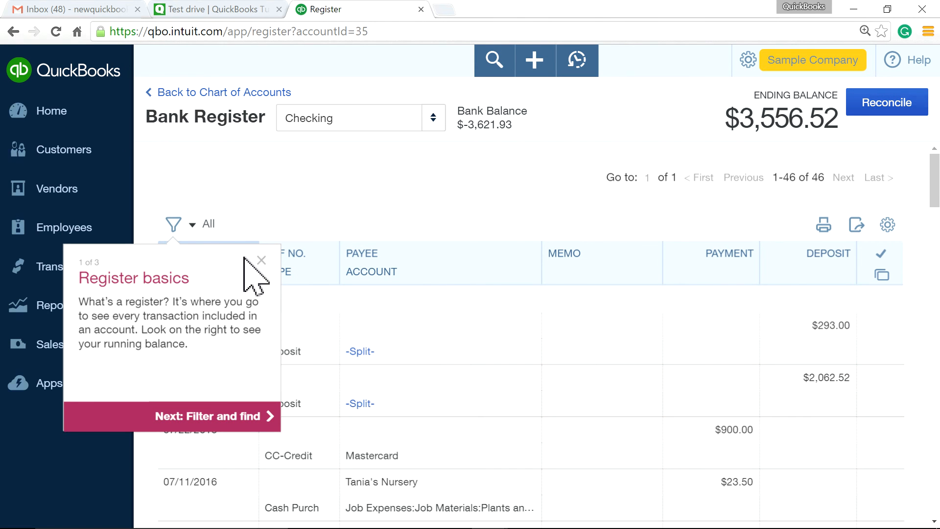
pyautogui.click(261, 259)
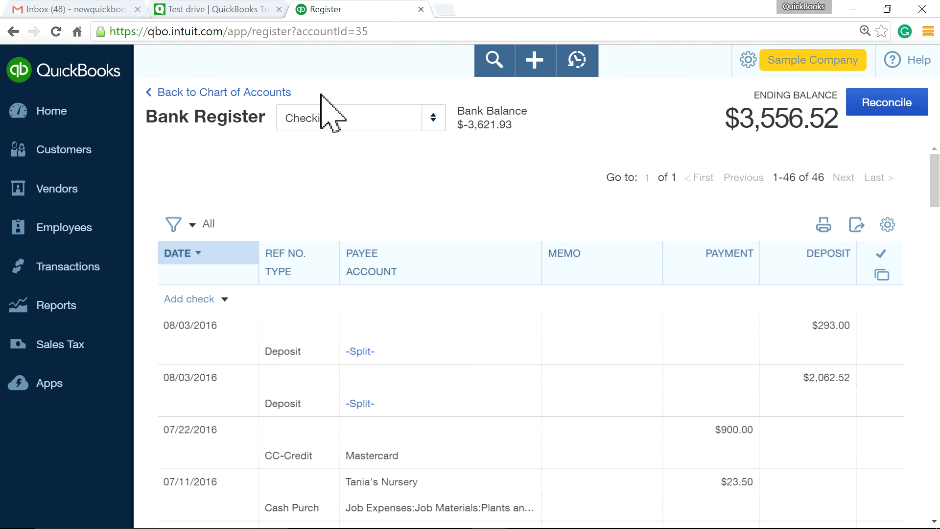
pyautogui.click(73, 129)
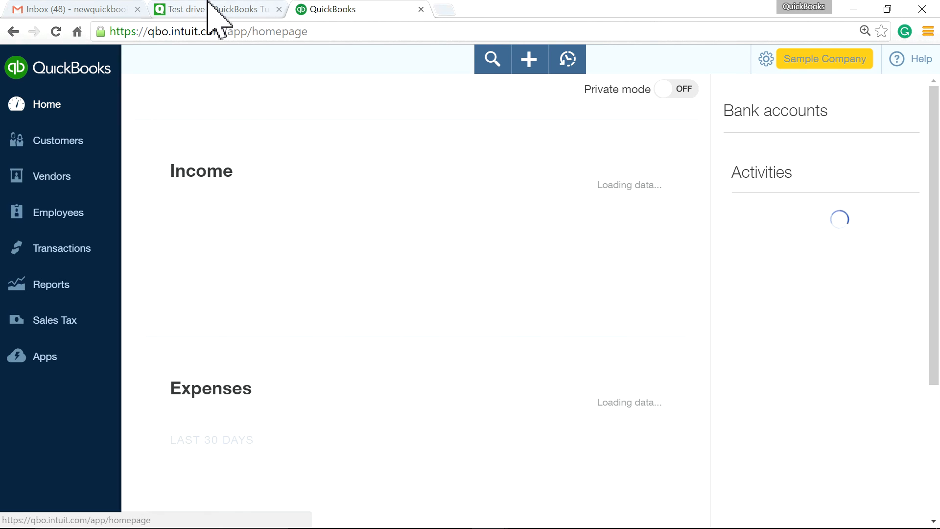
# Show the NewQBO.com Home page in the browser, minimizing QuickBooks Desktop
pyautogui.click(210, 9)
pyautogui.scroll(10, 256, 258)
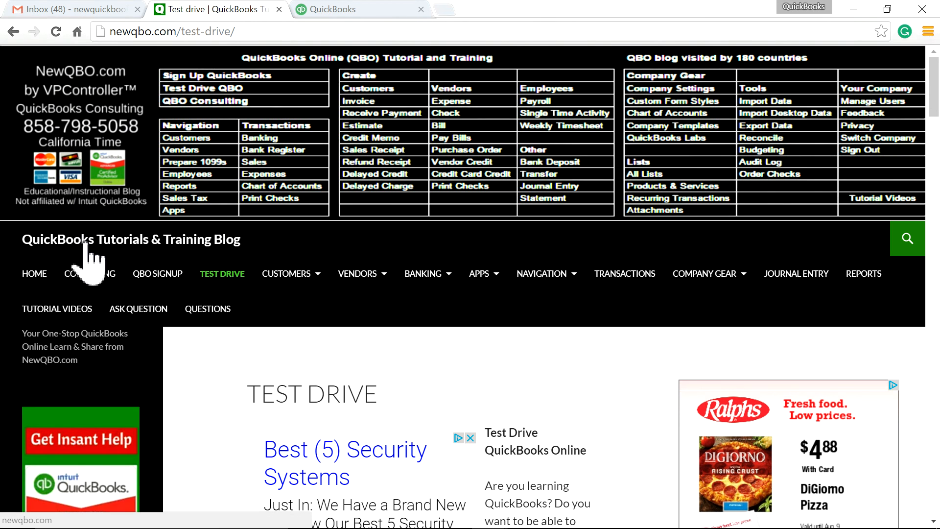
pyautogui.click(35, 275)
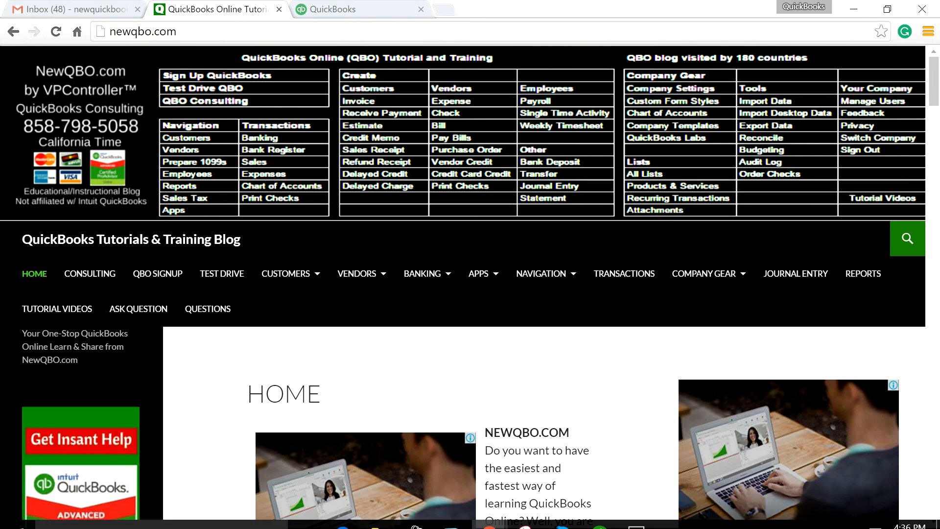
pyautogui.click(599, 514)
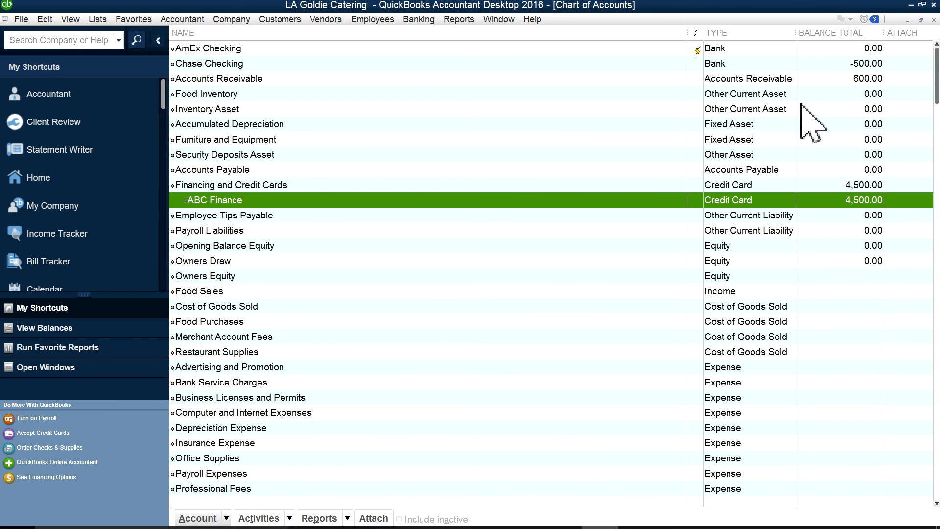
pyautogui.click(911, 5)
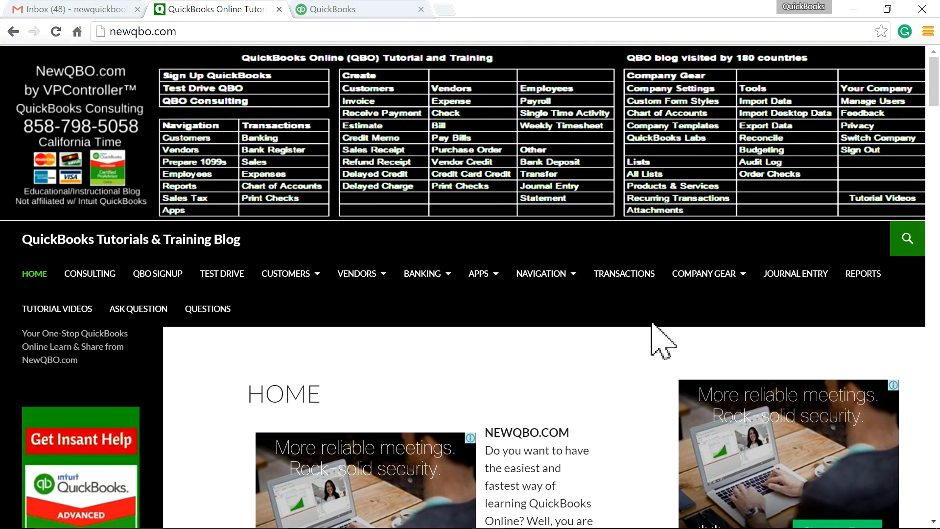